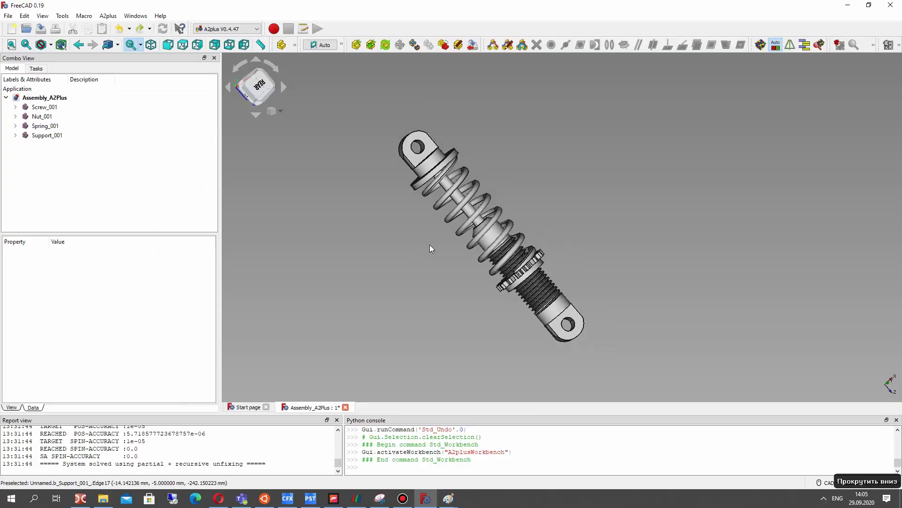
Switch to the Part workbench and combine Screw, Nut, Spring and Support into one compound
{"action": "left_click", "coordinate": [46, 135]}
{"action": "left_click", "coordinate": [42, 117]}
{"action": "left_click", "coordinate": [63, 182]}
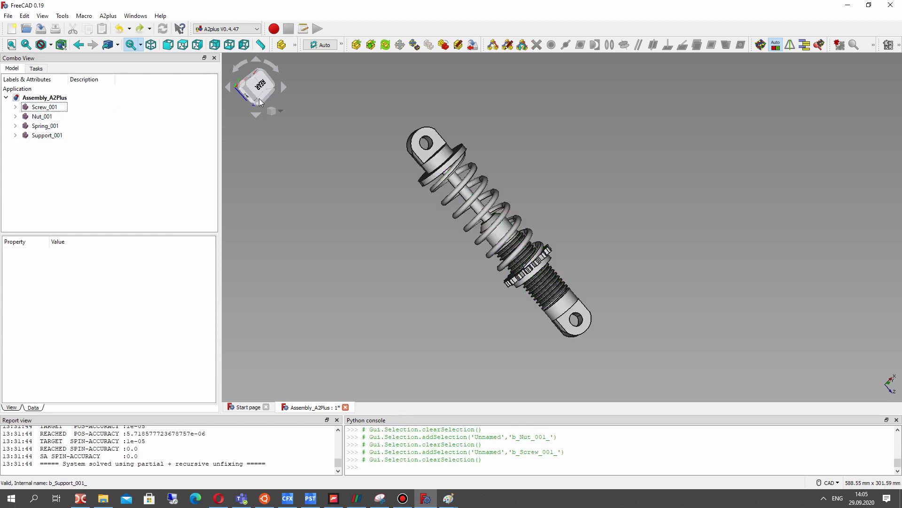
{"action": "left_click", "coordinate": [233, 29]}
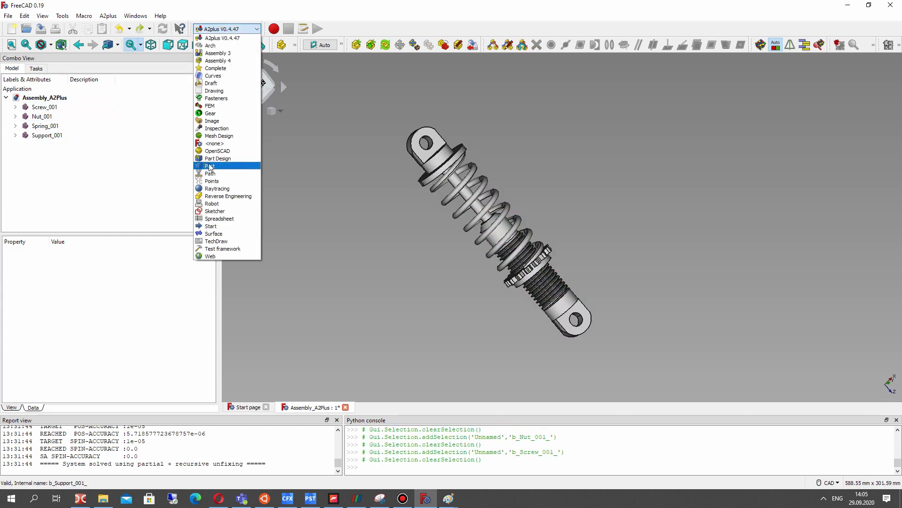
{"action": "left_click", "coordinate": [210, 166]}
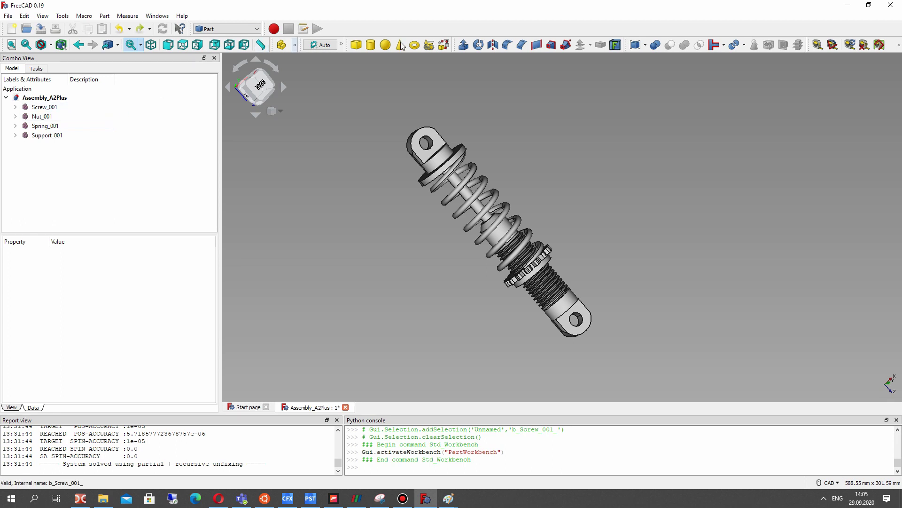
{"action": "left_click", "coordinate": [43, 107]}
{"action": "left_click", "coordinate": [56, 134], "text": "shift"}
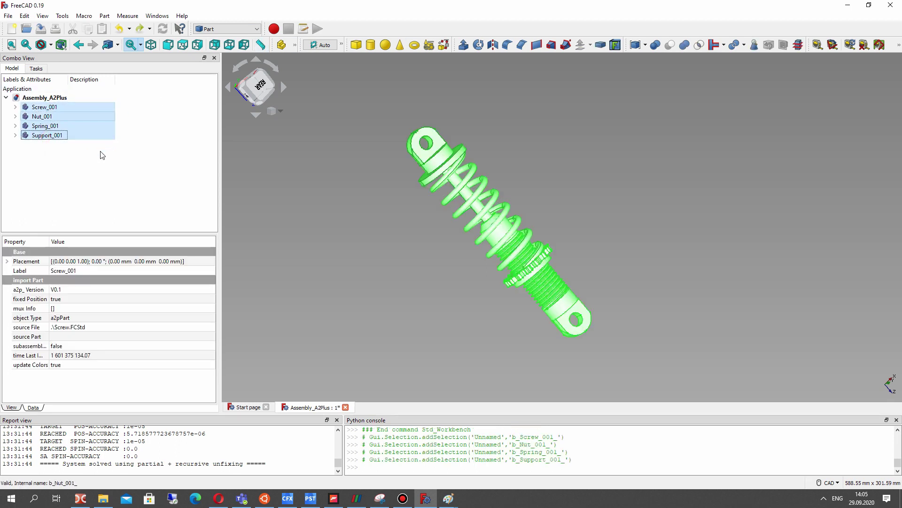
{"action": "left_click", "coordinate": [636, 46]}
Export the compound over Shock_Absorber_stp.step and bring up the CADRays folder
{"action": "left_click", "coordinate": [41, 109]}
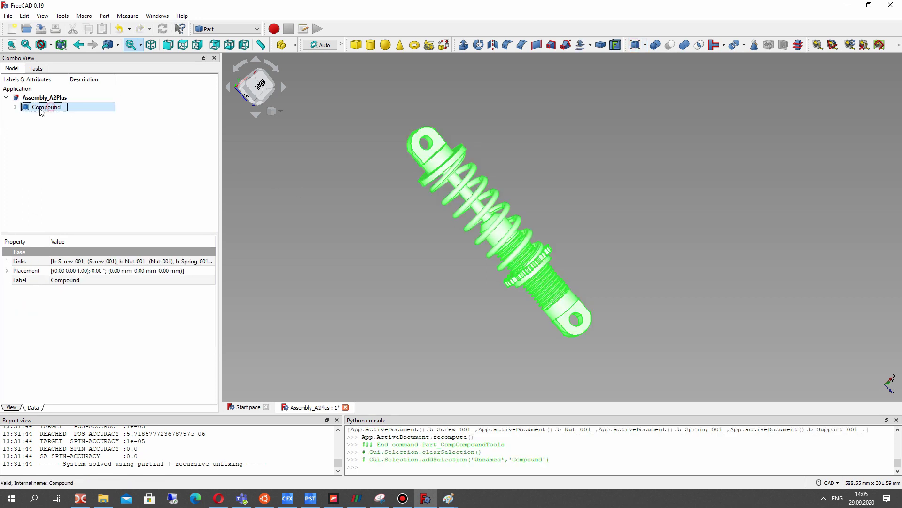
{"action": "left_click", "coordinate": [7, 16]}
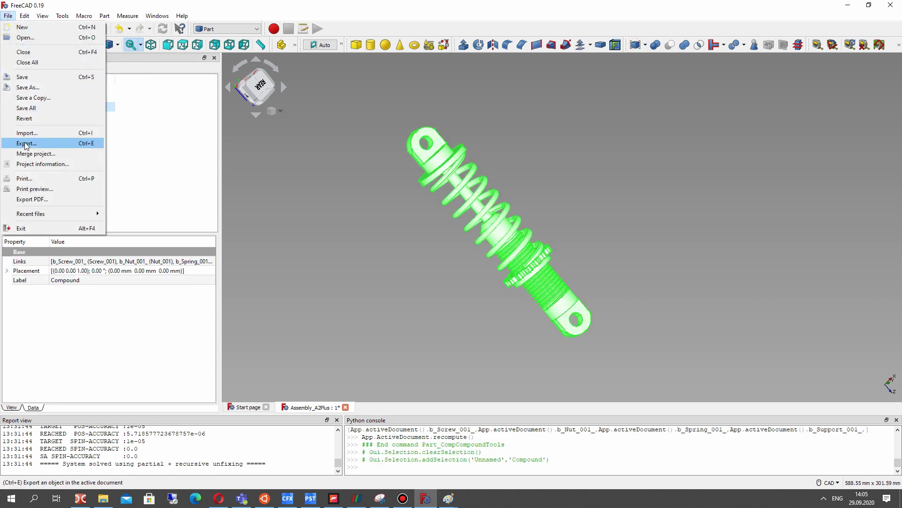
{"action": "left_click", "coordinate": [25, 144]}
{"action": "left_click", "coordinate": [118, 91]}
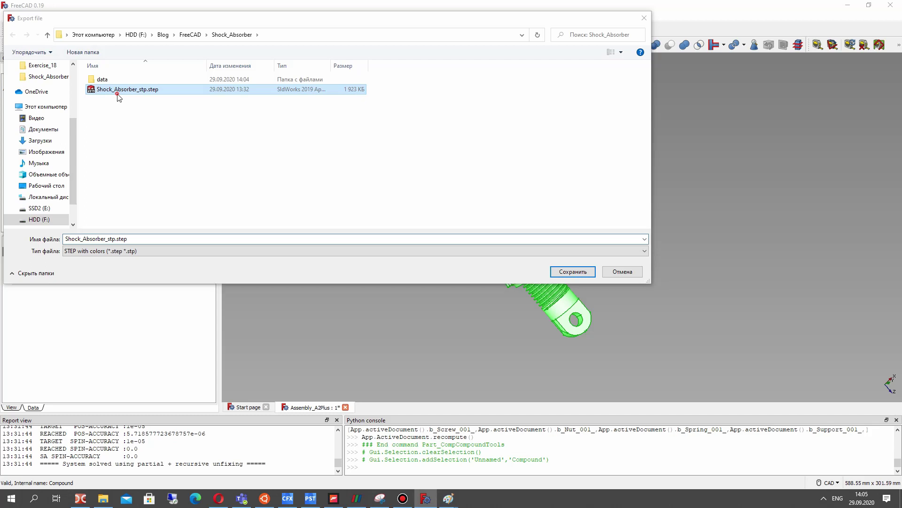
{"action": "double_click", "coordinate": [118, 97]}
{"action": "left_click", "coordinate": [475, 250]}
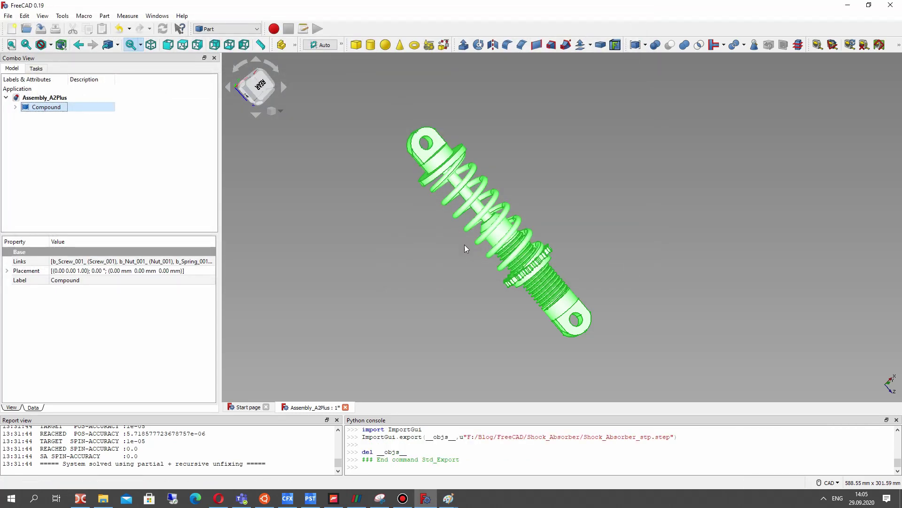
{"action": "left_click", "coordinate": [456, 264]}
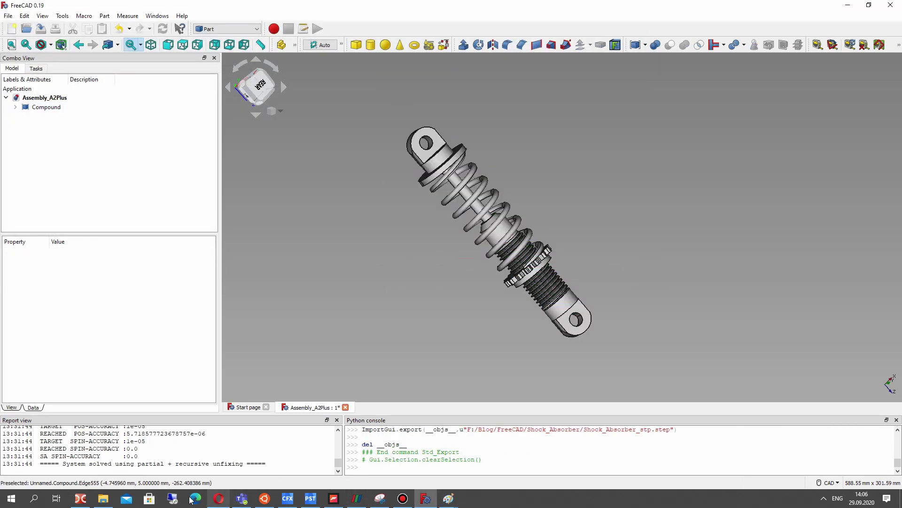
{"action": "left_click", "coordinate": [103, 498]}
Launch CADRays, import Shock_Absorber_stp.step and orbit the loaded model
{"action": "double_click", "coordinate": [239, 142]}
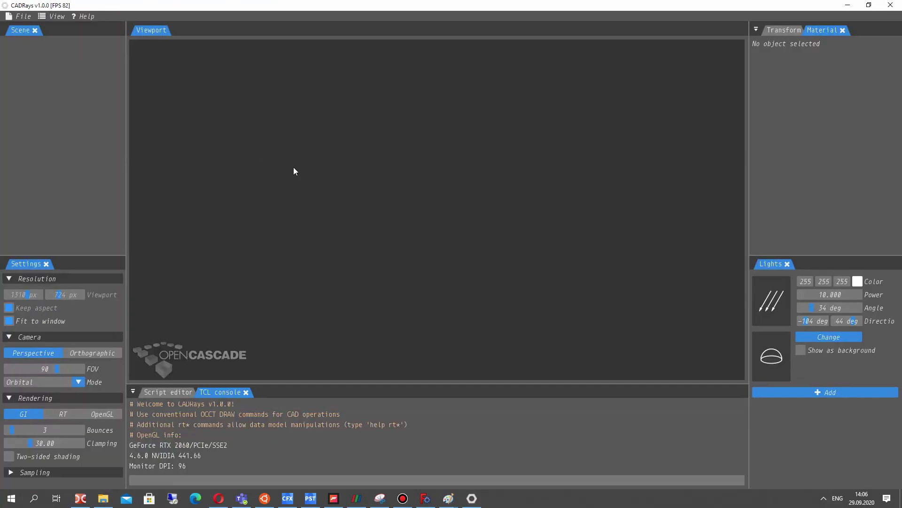
{"action": "left_click", "coordinate": [17, 17]}
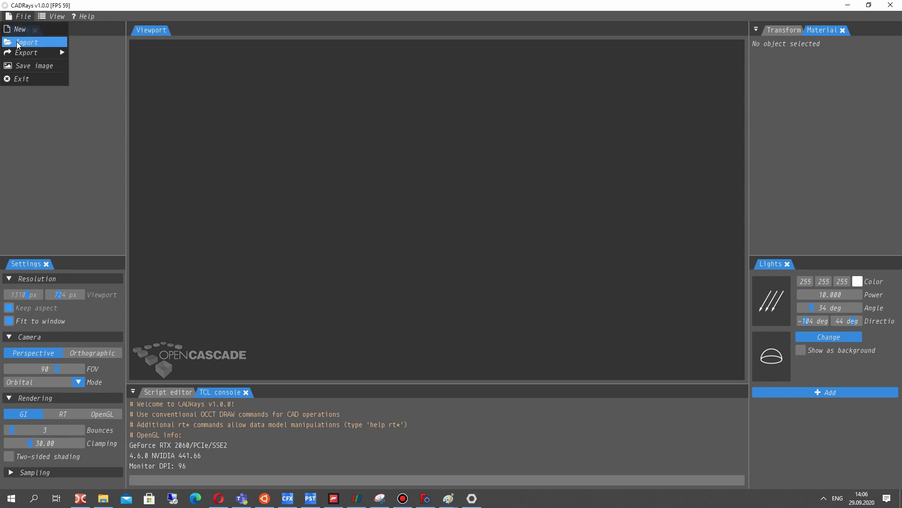
{"action": "left_click", "coordinate": [22, 45]}
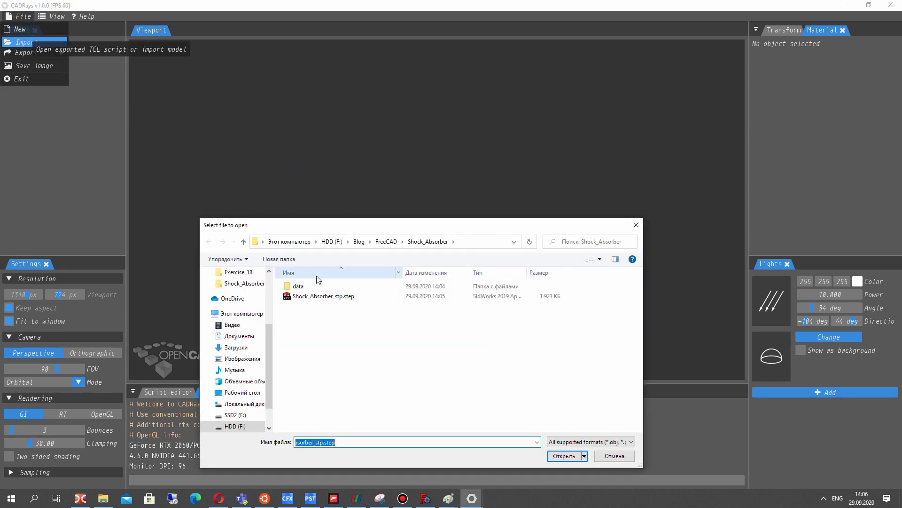
{"action": "left_click", "coordinate": [322, 297]}
{"action": "double_click", "coordinate": [327, 298]}
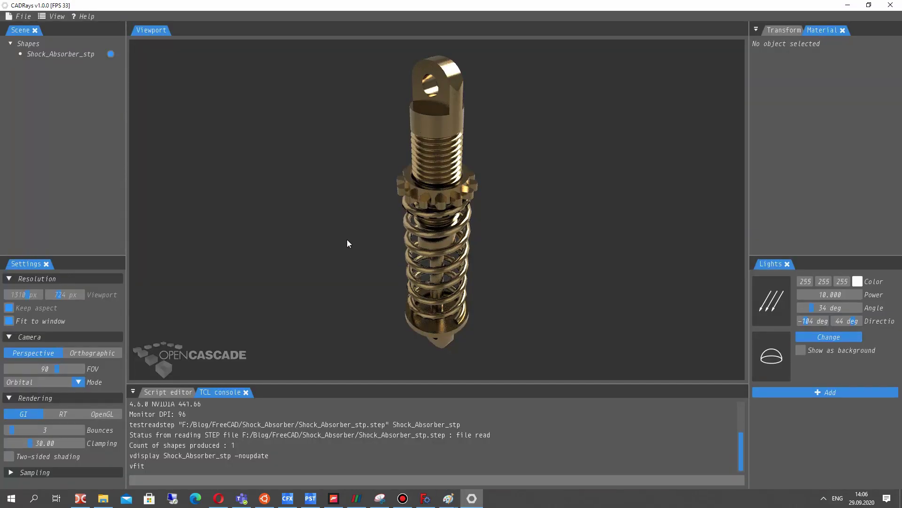
{"action": "mouse_move", "coordinate": [348, 239]}
{"action": "right_mouse_down"}
{"action": "mouse_move", "coordinate": [460, 162]}
{"action": "mouse_move", "coordinate": [91, 198]}
{"action": "mouse_move", "coordinate": [473, 271]}
{"action": "right_mouse_up"}
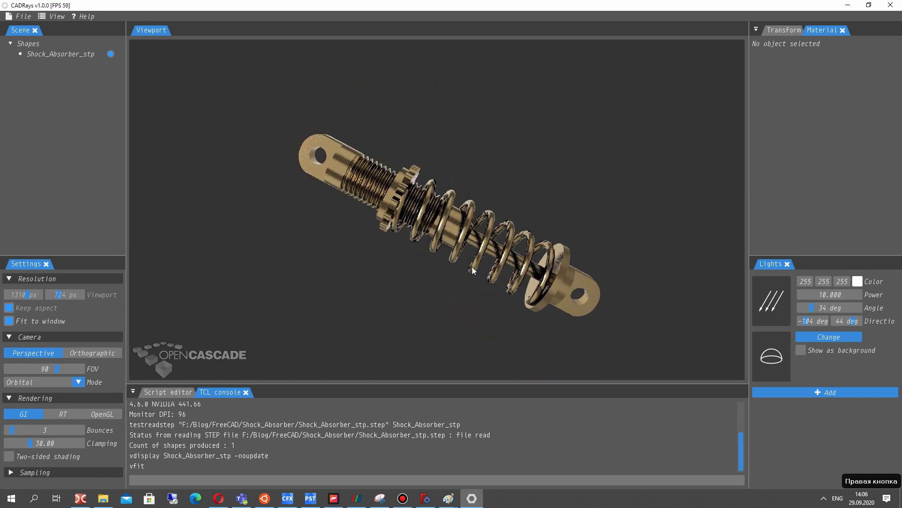
{"action": "scroll", "coordinate": [475, 265], "scroll_direction": "up", "scroll_amount": 2}
Toggle the camera between orthographic and perspective projection and reframe the model
{"action": "left_click", "coordinate": [76, 354]}
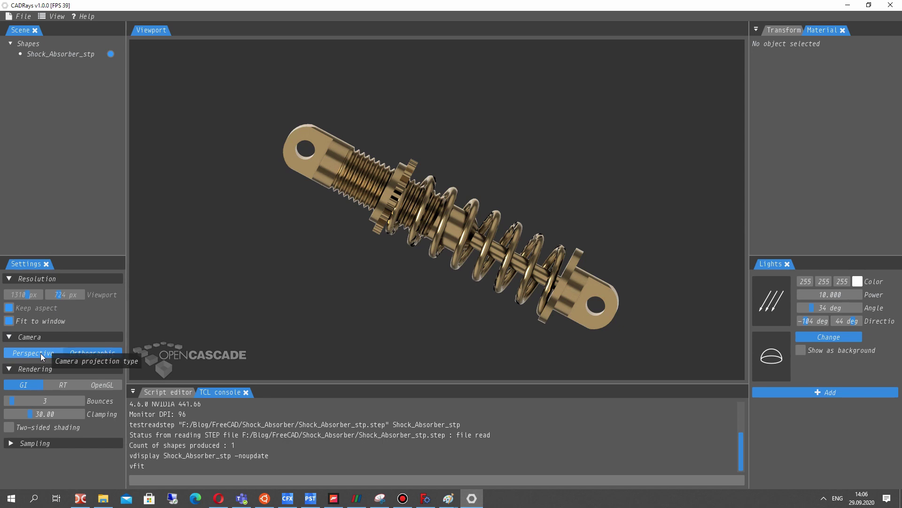
{"action": "left_click", "coordinate": [77, 352]}
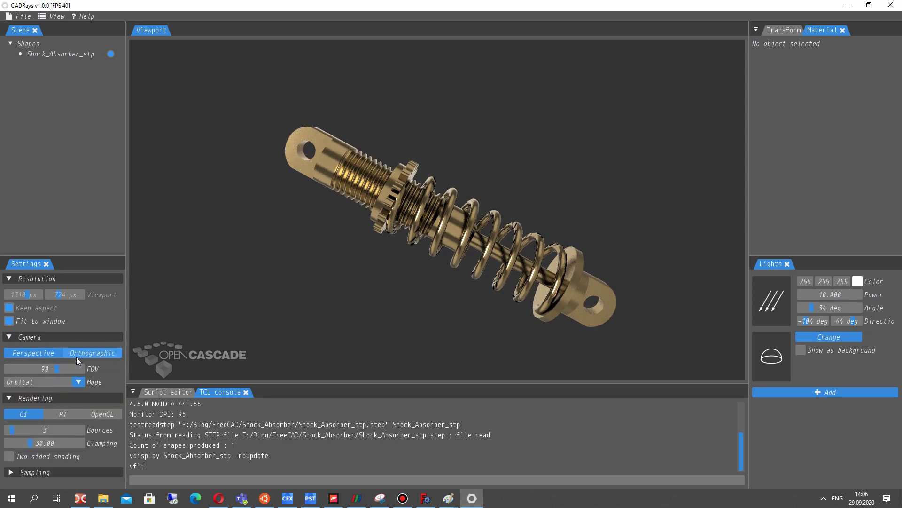
{"action": "mouse_move", "coordinate": [338, 292]}
{"action": "right_mouse_down"}
{"action": "mouse_move", "coordinate": [382, 233]}
{"action": "mouse_move", "coordinate": [328, 150]}
{"action": "right_mouse_up"}
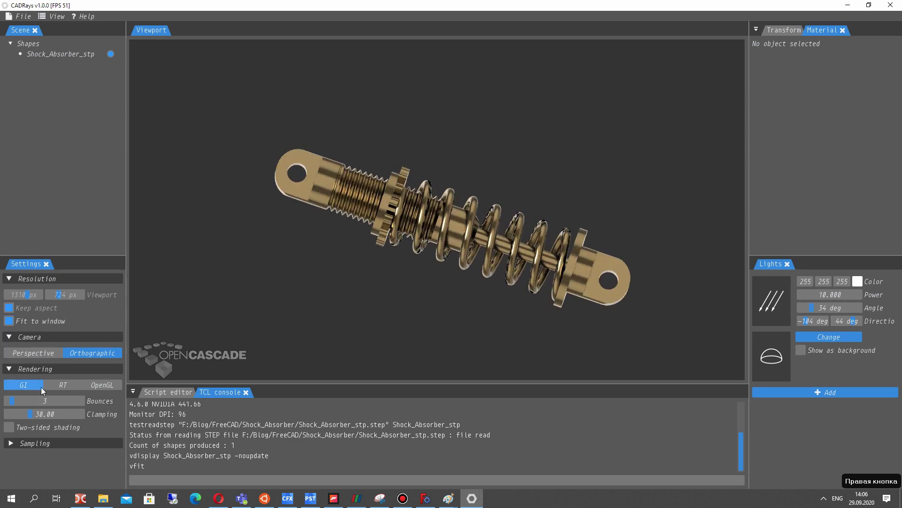
{"action": "left_click", "coordinate": [42, 353]}
{"action": "middle_click_drag", "start_coordinate": [322, 264], "coordinate": [362, 199]}
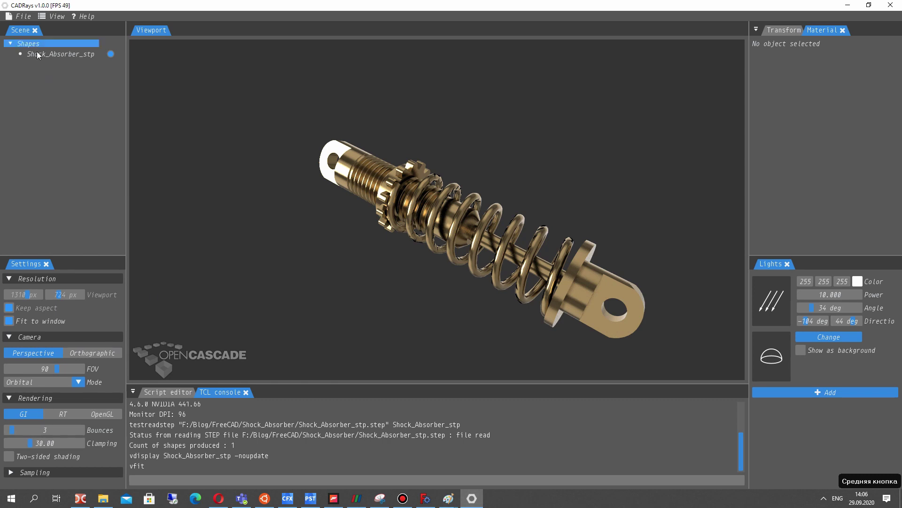
Apply the Shiny_plastified material to the whole shock absorber
{"action": "left_click", "coordinate": [62, 53]}
{"action": "middle_click_drag", "start_coordinate": [283, 155], "coordinate": [385, 177]}
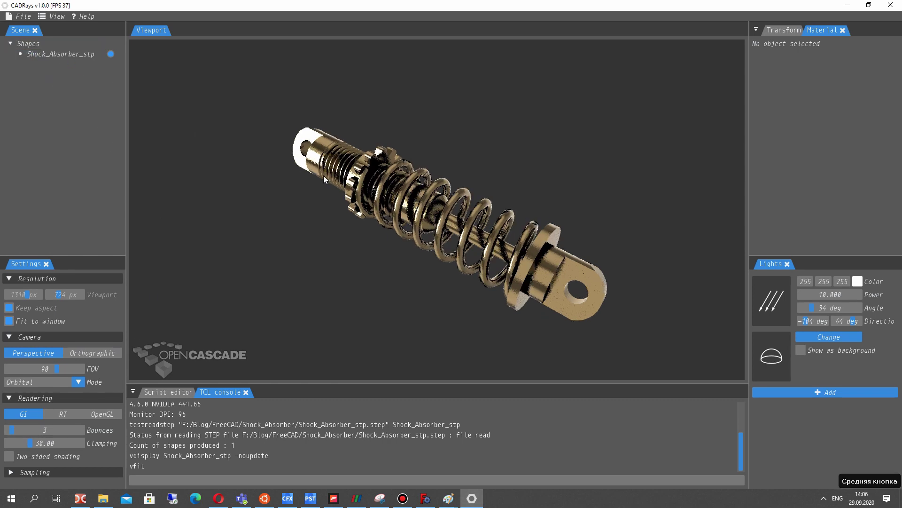
{"action": "left_click", "coordinate": [472, 209]}
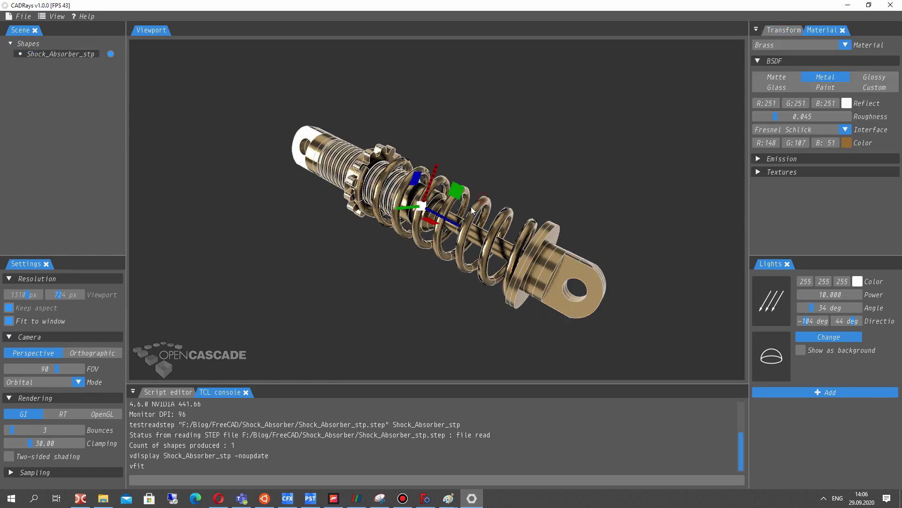
{"action": "left_click", "coordinate": [788, 46]}
{"action": "left_click", "coordinate": [844, 150]}
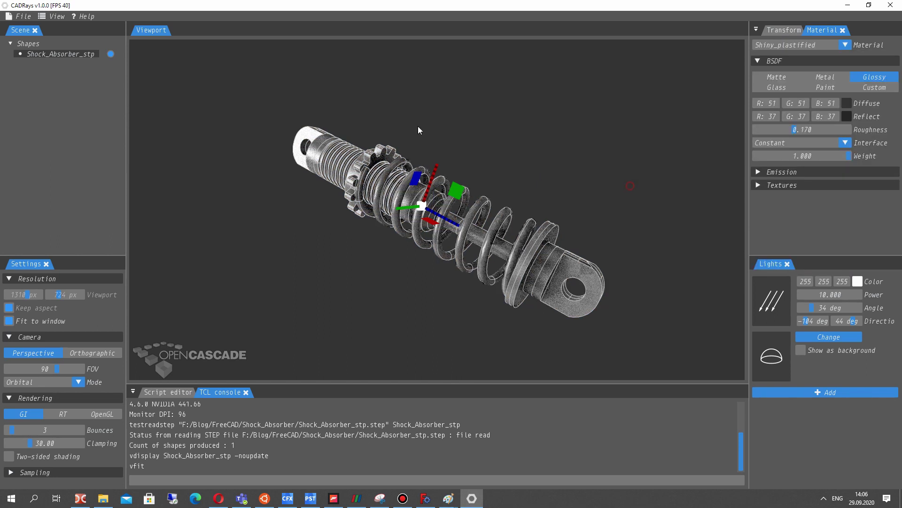
Explode the imported shape into separate parts and give the first part a metal preset
{"action": "left_click", "coordinate": [203, 135]}
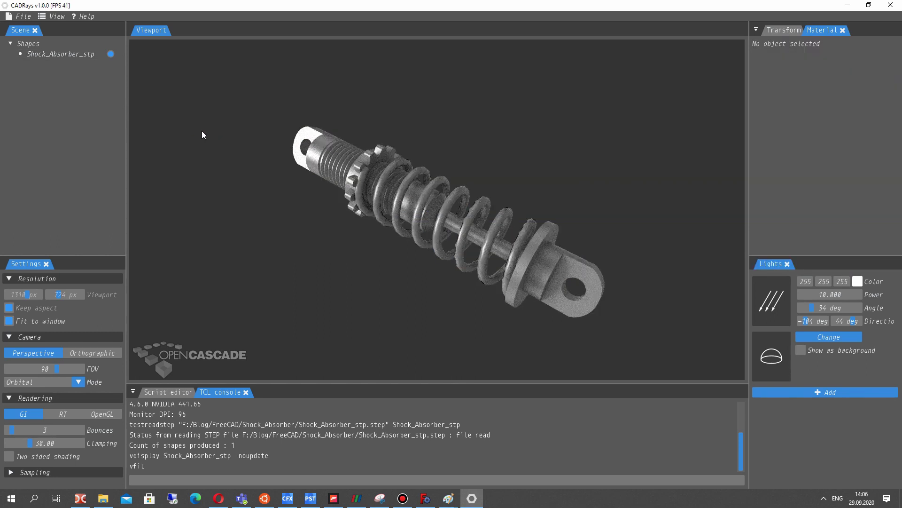
{"action": "left_click", "coordinate": [40, 54]}
{"action": "right_click", "coordinate": [52, 56]}
{"action": "left_click", "coordinate": [65, 63]}
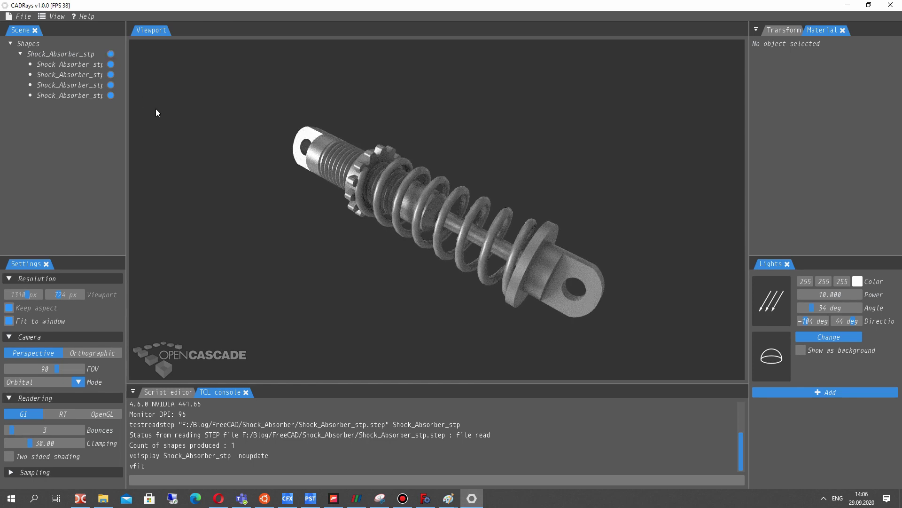
{"action": "left_click", "coordinate": [90, 64]}
{"action": "left_click", "coordinate": [789, 45]}
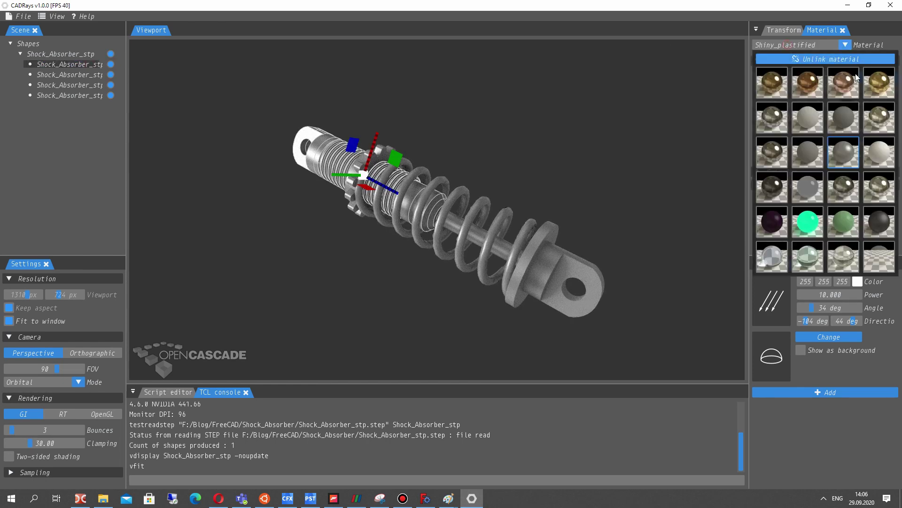
{"action": "left_click", "coordinate": [625, 230]}
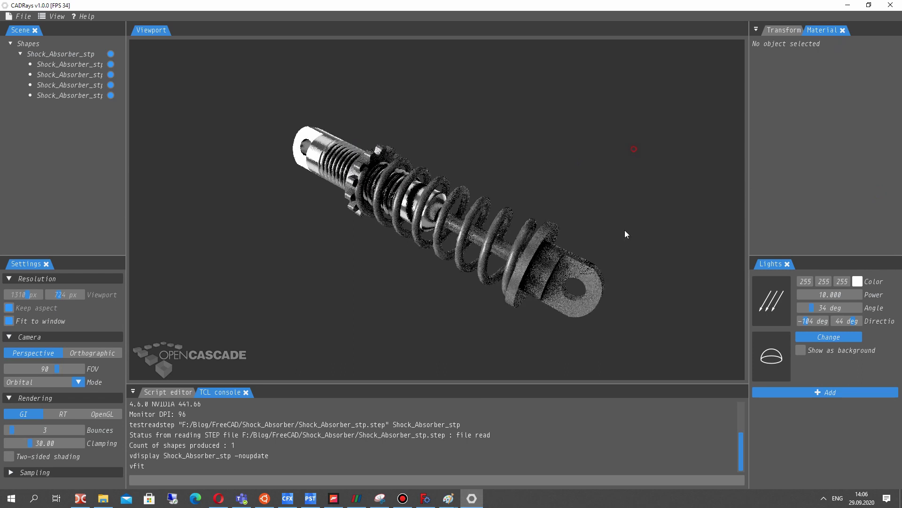
Make the lower end part chrome and the spring copper
{"action": "left_click", "coordinate": [575, 267]}
{"action": "left_click", "coordinate": [813, 48]}
{"action": "left_click", "coordinate": [883, 195]}
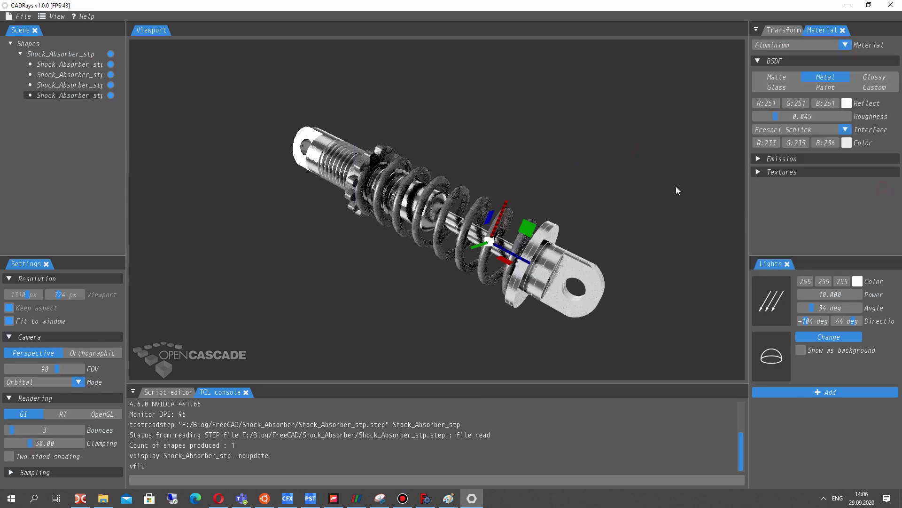
{"action": "left_click", "coordinate": [478, 166]}
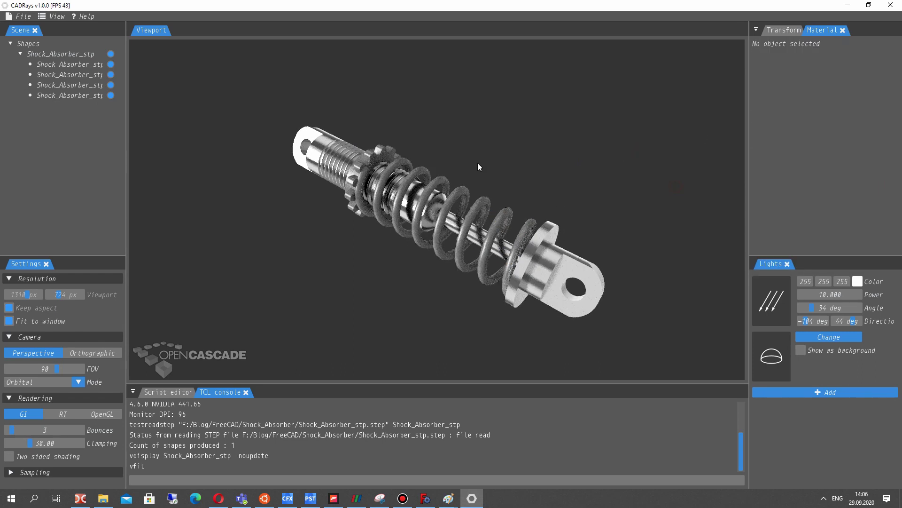
{"action": "left_click", "coordinate": [501, 215]}
{"action": "left_click", "coordinate": [800, 45]}
{"action": "left_click", "coordinate": [843, 82]}
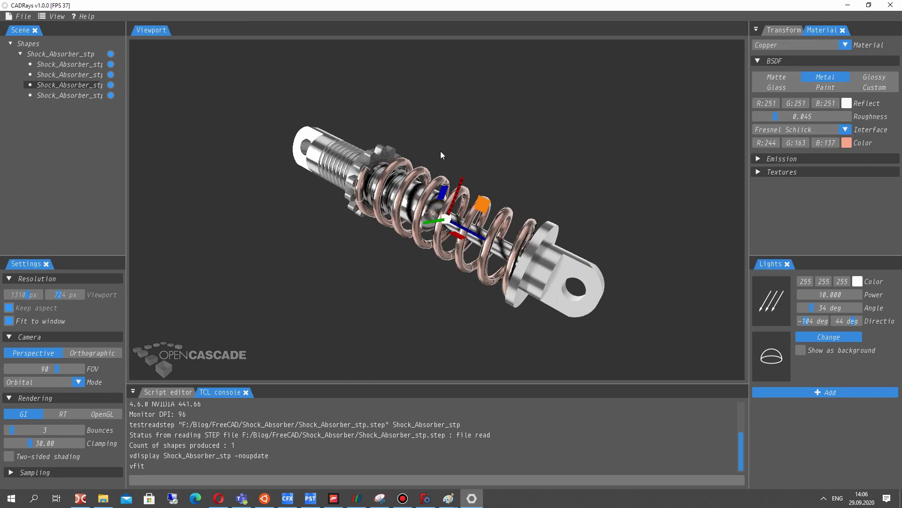
Give the upper shaft part a black material, then view the model end-on
{"action": "left_click", "coordinate": [384, 160]}
{"action": "left_click", "coordinate": [812, 46]}
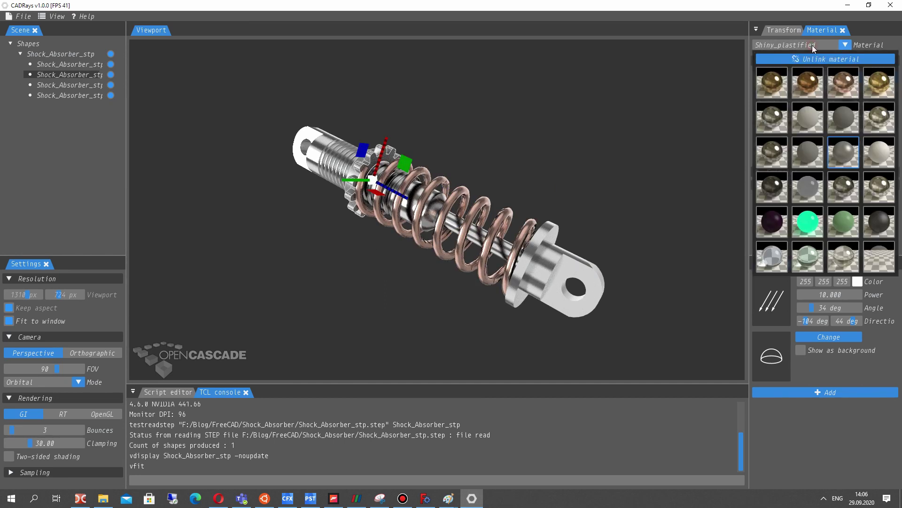
{"action": "left_click", "coordinate": [880, 221]}
{"action": "left_click", "coordinate": [599, 205]}
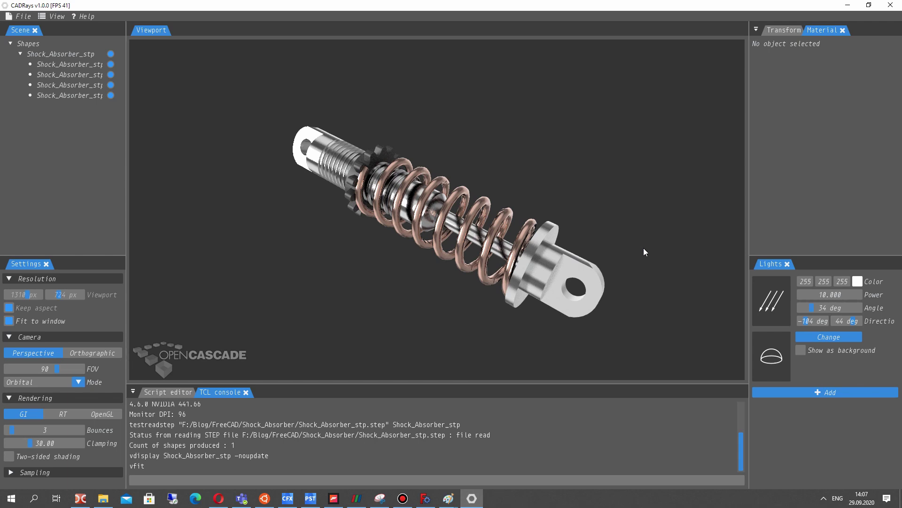
{"action": "right_click_drag", "start_coordinate": [644, 247], "coordinate": [624, 230]}
{"action": "mouse_move", "coordinate": [501, 227]}
{"action": "right_mouse_down"}
{"action": "mouse_move", "coordinate": [384, 207]}
{"action": "mouse_move", "coordinate": [726, 193]}
{"action": "mouse_move", "coordinate": [594, 233]}
{"action": "mouse_move", "coordinate": [603, 202]}
{"action": "mouse_move", "coordinate": [478, 106]}
{"action": "mouse_move", "coordinate": [504, 203]}
{"action": "right_mouse_up"}
Explode the inner rod into sub-parts and give one sub-part a dark material
{"action": "left_click", "coordinate": [505, 205]}
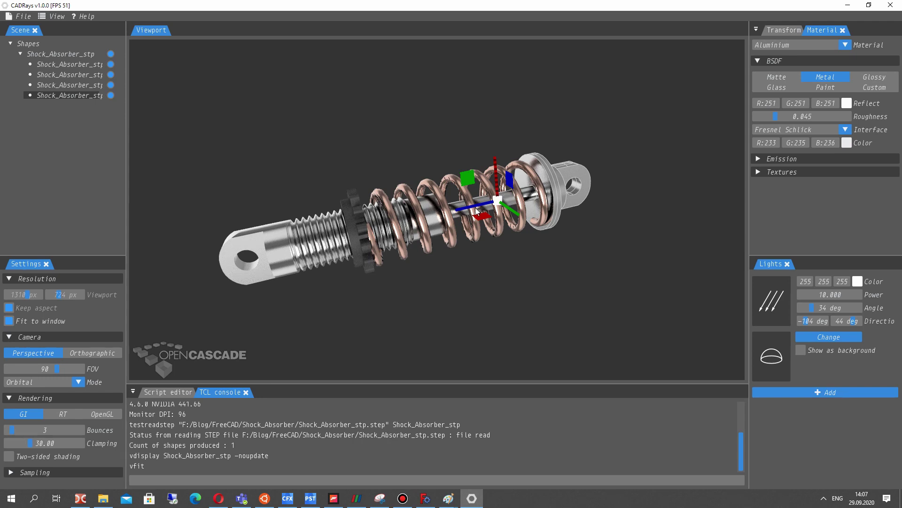
{"action": "right_click", "coordinate": [64, 96]}
{"action": "left_click", "coordinate": [75, 104]}
{"action": "right_click", "coordinate": [77, 106]}
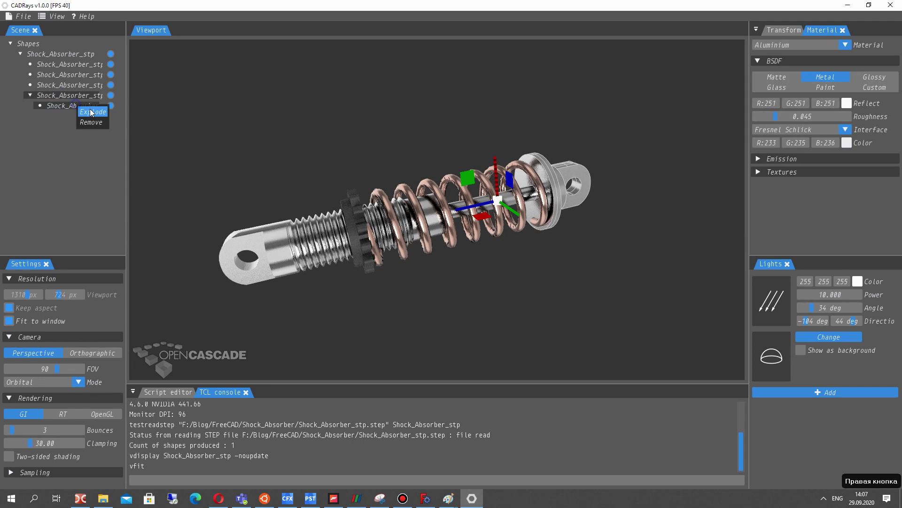
{"action": "left_click", "coordinate": [511, 194]}
{"action": "left_click", "coordinate": [780, 45]}
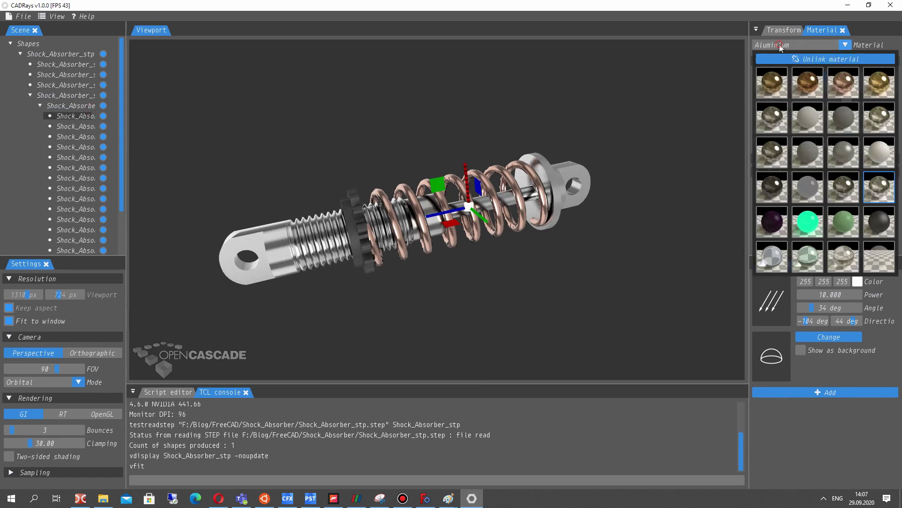
{"action": "left_click", "coordinate": [893, 229]}
Raise the Lights Angle slider from 34 to 66 degrees
{"action": "left_click", "coordinate": [514, 255]}
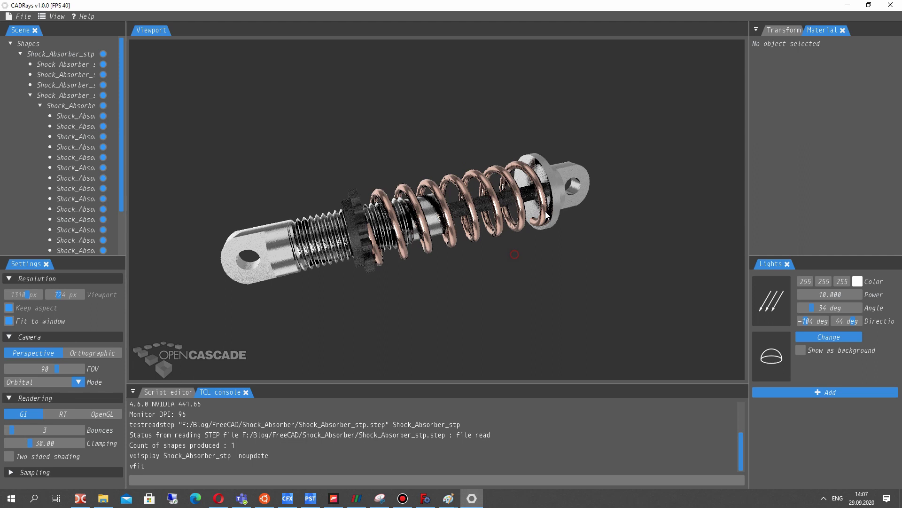
{"action": "scroll", "coordinate": [416, 194], "scroll_direction": "up", "scroll_amount": 1}
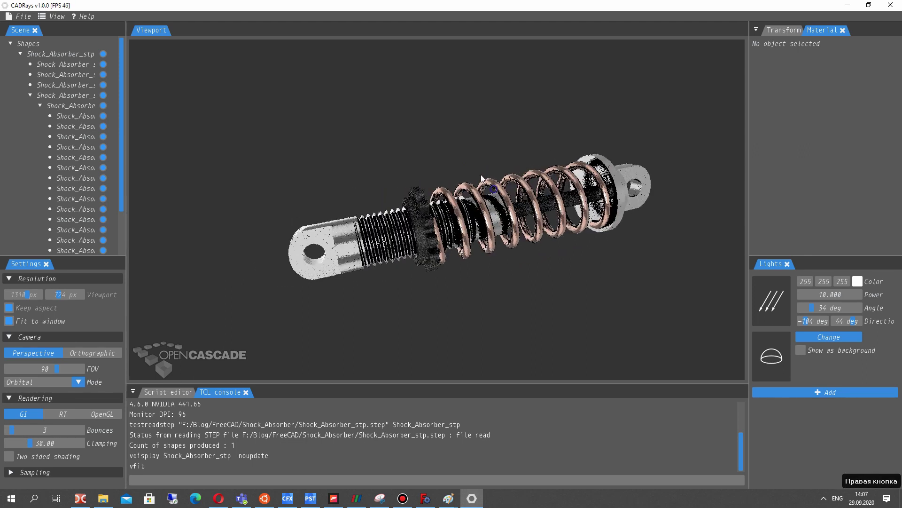
{"action": "scroll", "coordinate": [469, 184], "scroll_direction": "up", "scroll_amount": 1}
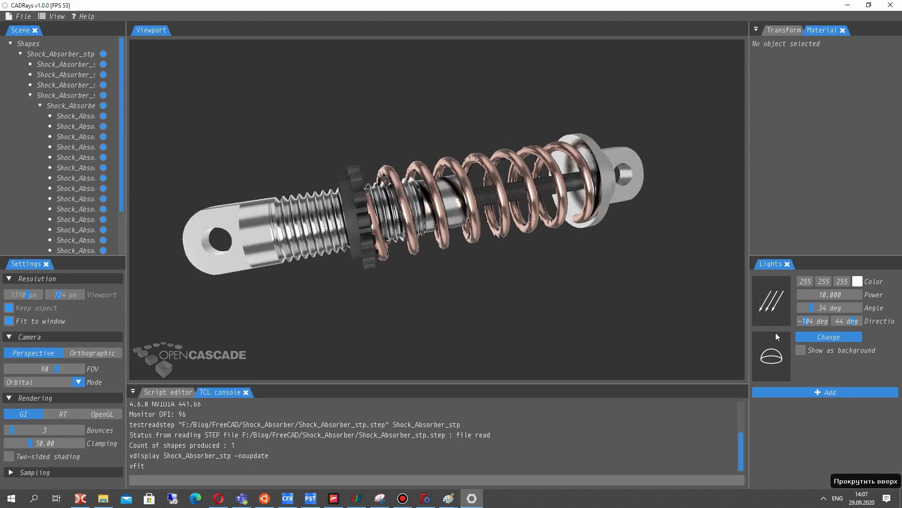
{"action": "mouse_move", "coordinate": [812, 307]}
{"action": "left_mouse_down"}
{"action": "mouse_move", "coordinate": [848, 306]}
{"action": "mouse_move", "coordinate": [823, 313]}
{"action": "left_mouse_up"}
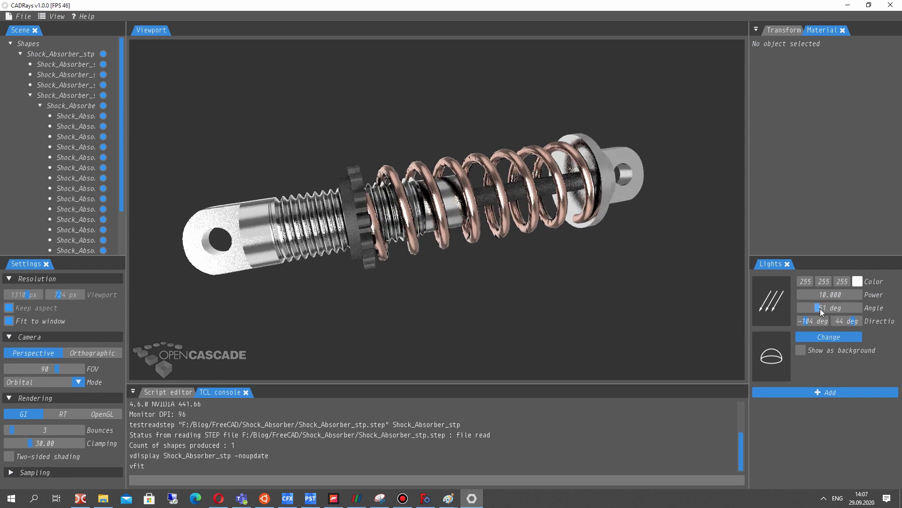
{"action": "scroll", "coordinate": [561, 292], "scroll_direction": "down", "scroll_amount": 2}
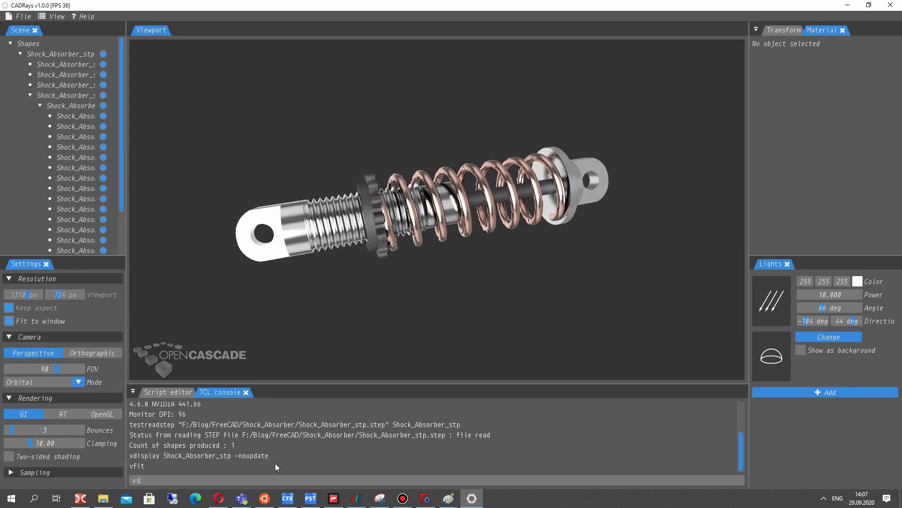
{"action": "type", "text": "v"}
{"action": "type", "text": "setco"}
{"action": "type", "text": "lor"}
{"action": "type", "text": "bg 2"}
{"action": "type", "text": "55 255 255"}
Run vsetcolorbg 255 255 255 to turn the background white, then orbit the model
{"action": "key", "text": "Return"}
{"action": "mouse_move", "coordinate": [436, 267]}
{"action": "right_mouse_down"}
{"action": "mouse_move", "coordinate": [349, 280]}
{"action": "mouse_move", "coordinate": [480, 205]}
{"action": "mouse_move", "coordinate": [292, 181]}
{"action": "mouse_move", "coordinate": [566, 218]}
{"action": "mouse_move", "coordinate": [461, 297]}
{"action": "mouse_move", "coordinate": [560, 297]}
{"action": "right_mouse_up"}
{"action": "scroll", "coordinate": [560, 298], "scroll_direction": "down", "scroll_amount": 3}
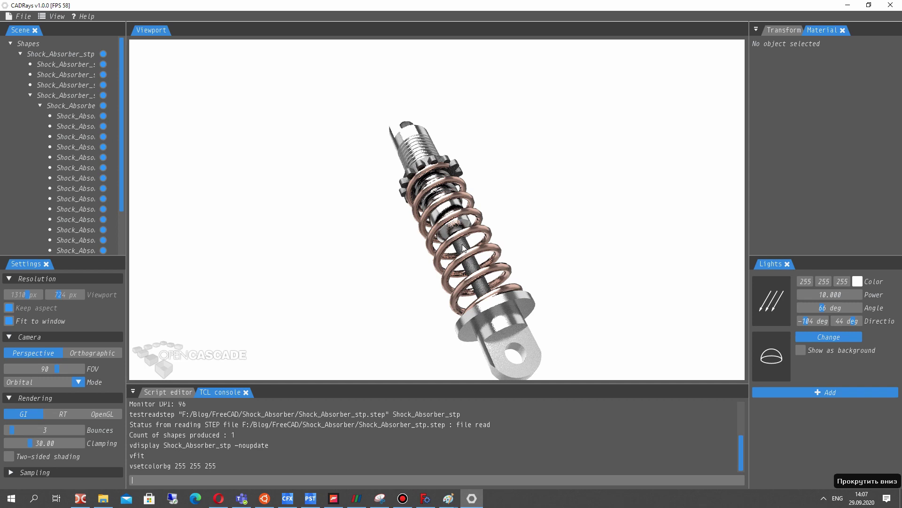
Set the light angle to 31 degrees and frame the model diagonally in the viewport
{"action": "right_click_drag", "start_coordinate": [597, 263], "coordinate": [447, 240]}
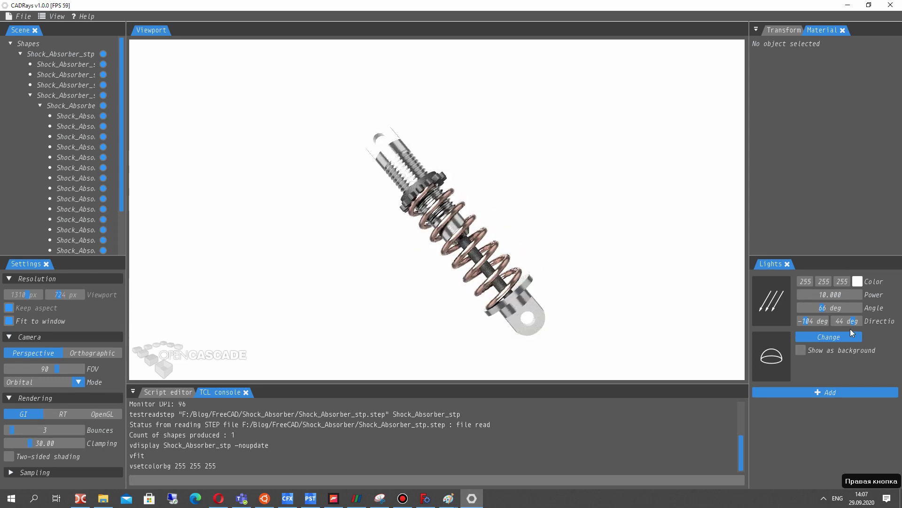
{"action": "left_click_drag", "start_coordinate": [820, 312], "coordinate": [809, 311]}
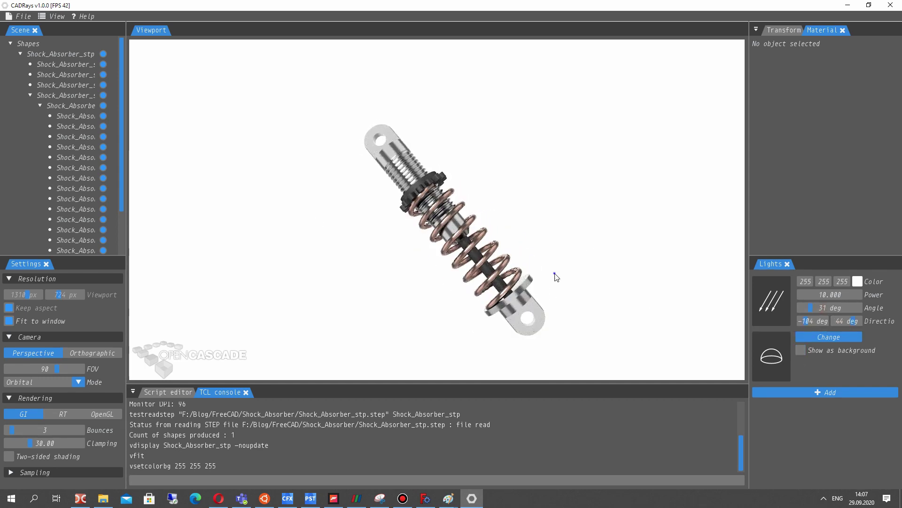
{"action": "mouse_move", "coordinate": [556, 276]}
{"action": "right_mouse_down"}
{"action": "mouse_move", "coordinate": [451, 272]}
{"action": "mouse_move", "coordinate": [462, 157]}
{"action": "right_mouse_up"}
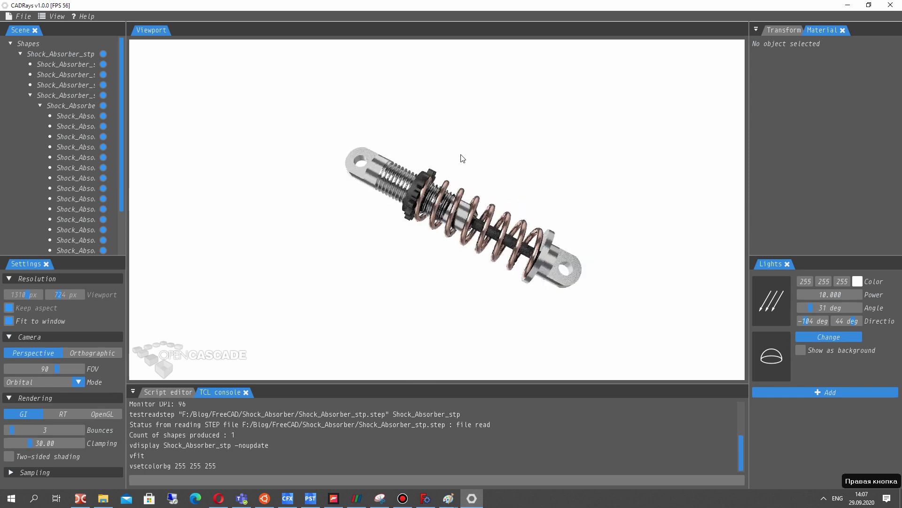
{"action": "scroll", "coordinate": [448, 225], "scroll_direction": "up", "scroll_amount": 2}
{"action": "middle_click_drag", "start_coordinate": [449, 226], "coordinate": [427, 211]}
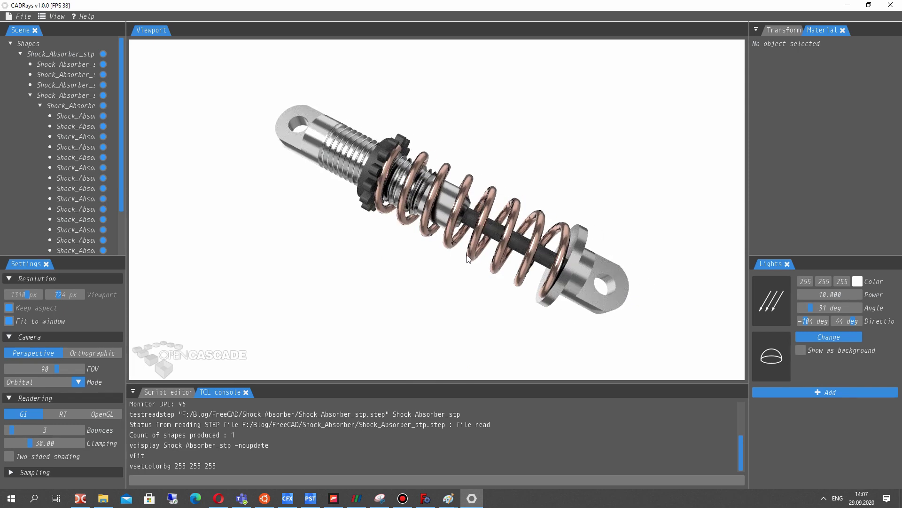
Slide the threaded body down and along its axis, away from the spring
{"action": "left_click", "coordinate": [338, 141]}
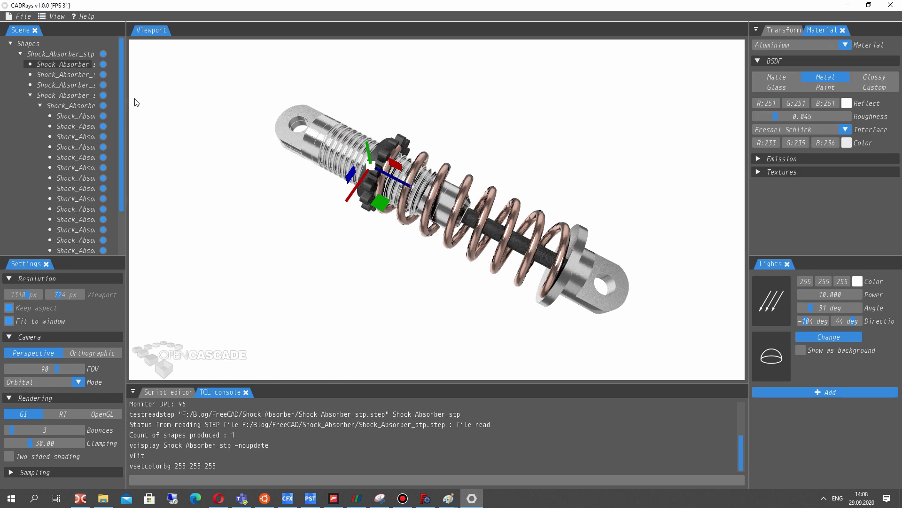
{"action": "left_click", "coordinate": [29, 95]}
{"action": "left_click", "coordinate": [323, 115]}
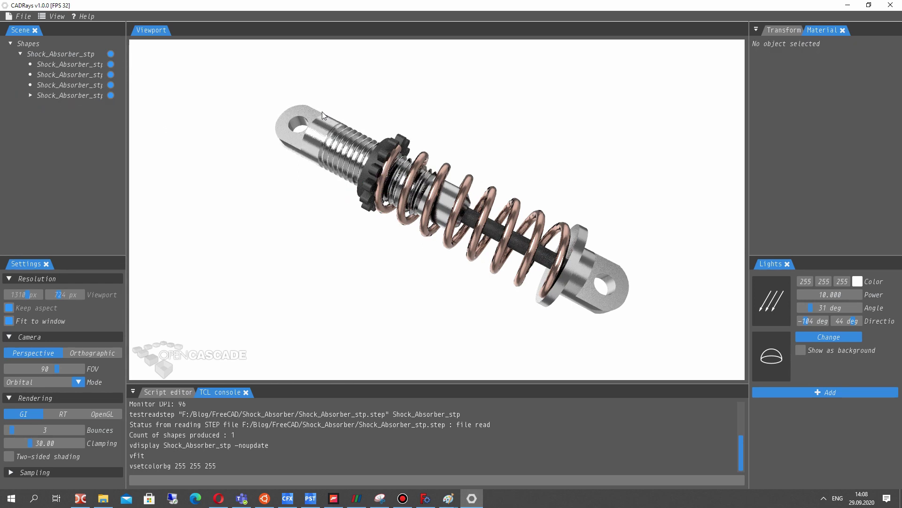
{"action": "left_click", "coordinate": [71, 64]}
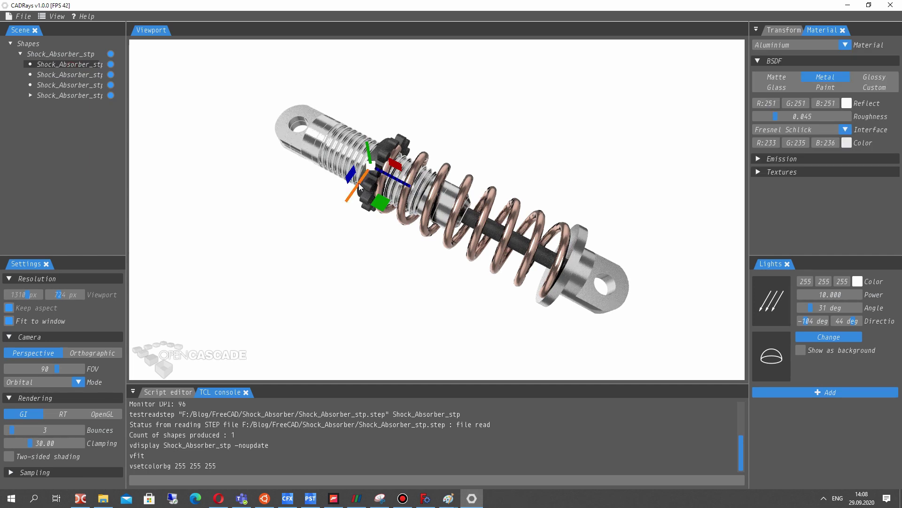
{"action": "left_click_drag", "start_coordinate": [358, 186], "coordinate": [309, 258]}
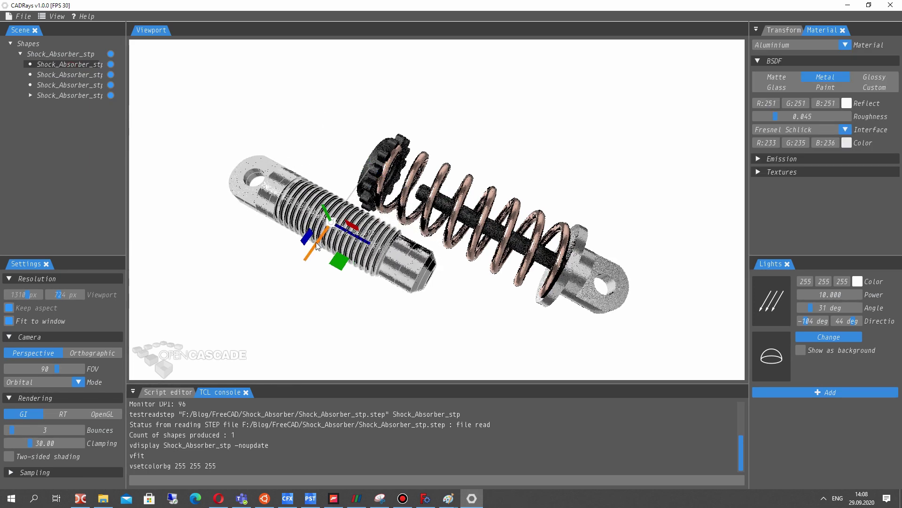
{"action": "left_click_drag", "start_coordinate": [309, 258], "coordinate": [431, 284]}
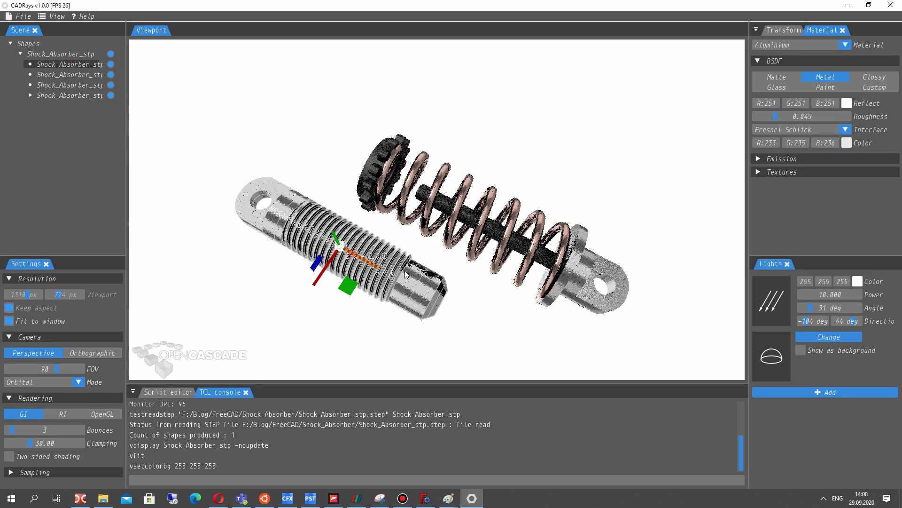
Move the spring up and the gear along the rod axis to separate them
{"action": "left_click", "coordinate": [467, 216]}
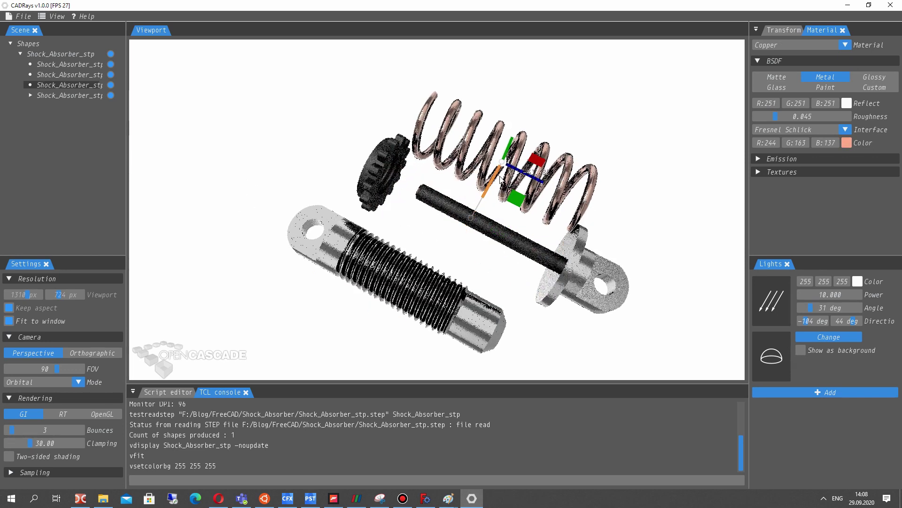
{"action": "mouse_move", "coordinate": [462, 241]}
{"action": "left_mouse_down"}
{"action": "mouse_move", "coordinate": [551, 182]}
{"action": "mouse_move", "coordinate": [509, 163]}
{"action": "left_mouse_up"}
{"action": "left_click", "coordinate": [390, 173]}
{"action": "left_click_drag", "start_coordinate": [408, 187], "coordinate": [385, 175]}
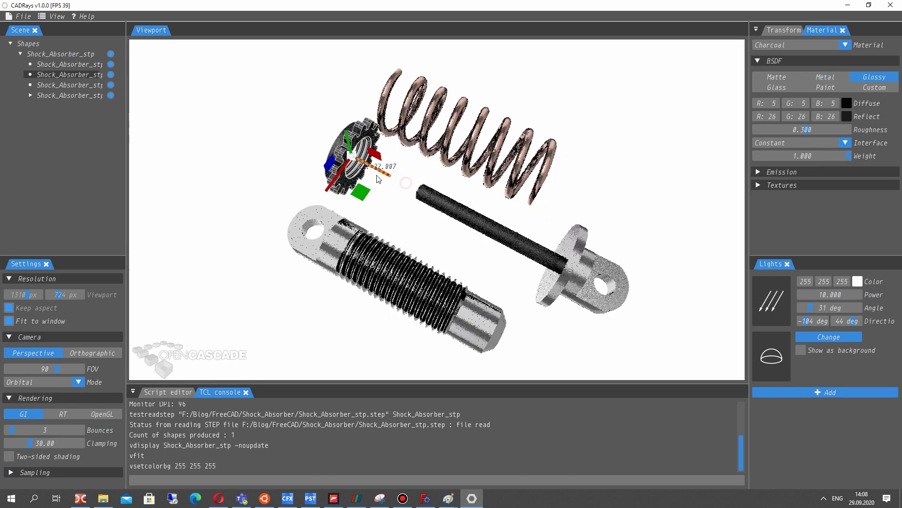
{"action": "right_click_drag", "start_coordinate": [480, 216], "coordinate": [464, 239]}
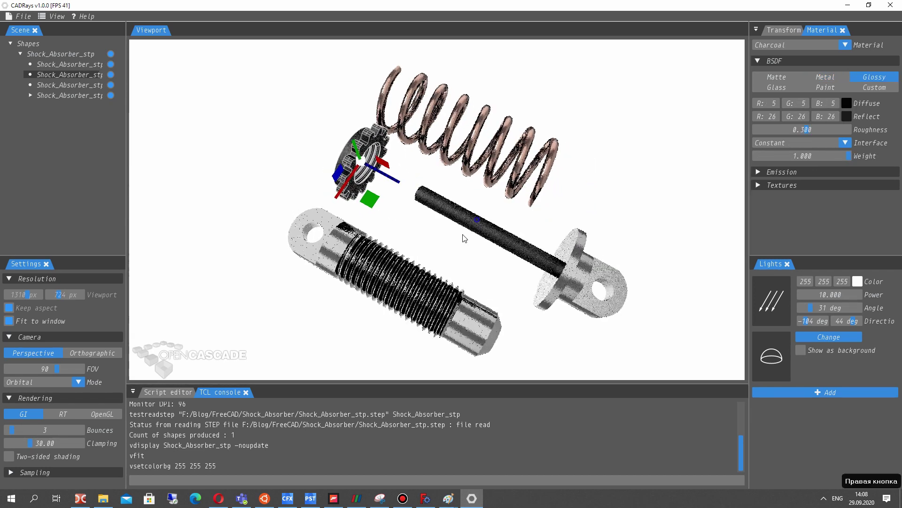
{"action": "left_click", "coordinate": [469, 152]}
{"action": "left_click_drag", "start_coordinate": [487, 152], "coordinate": [509, 166]}
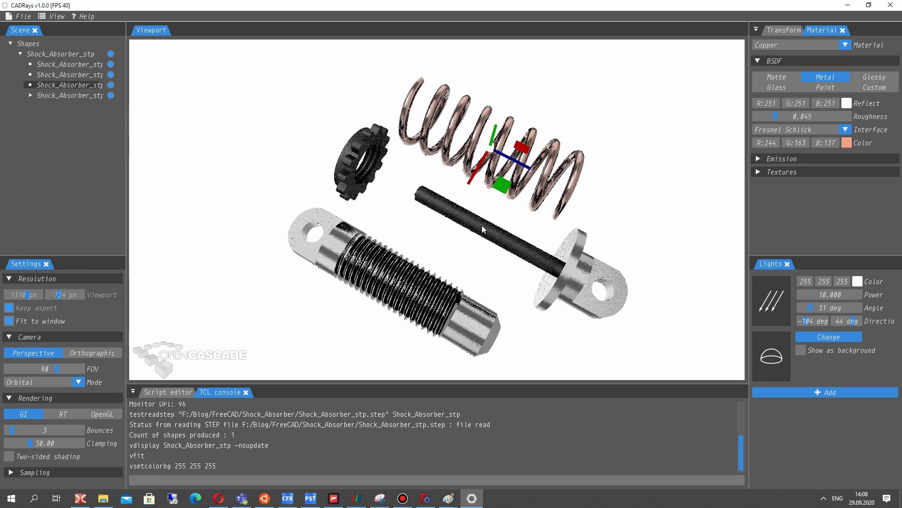
{"action": "scroll", "coordinate": [367, 171], "scroll_direction": "down", "scroll_amount": 1}
Slide the threaded shaft along its axis and reorient the view diagonally
{"action": "left_click", "coordinate": [369, 259]}
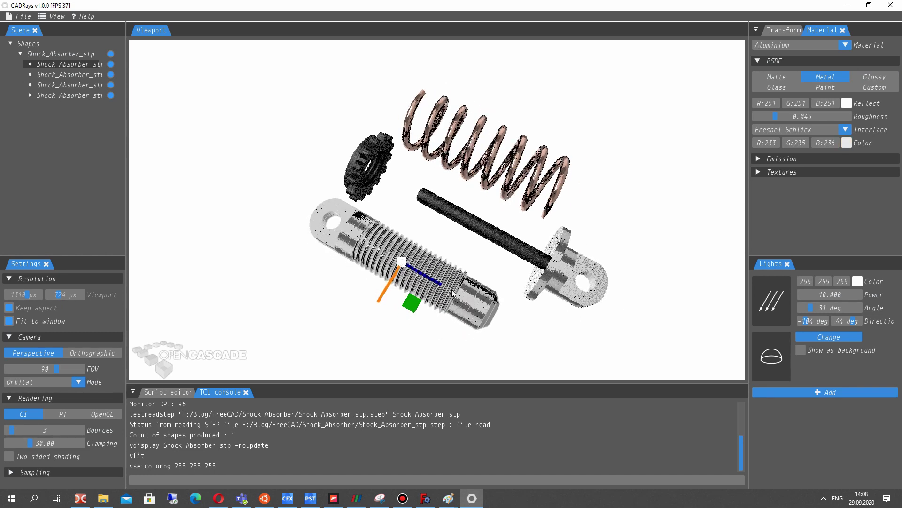
{"action": "left_click_drag", "start_coordinate": [434, 292], "coordinate": [479, 299]}
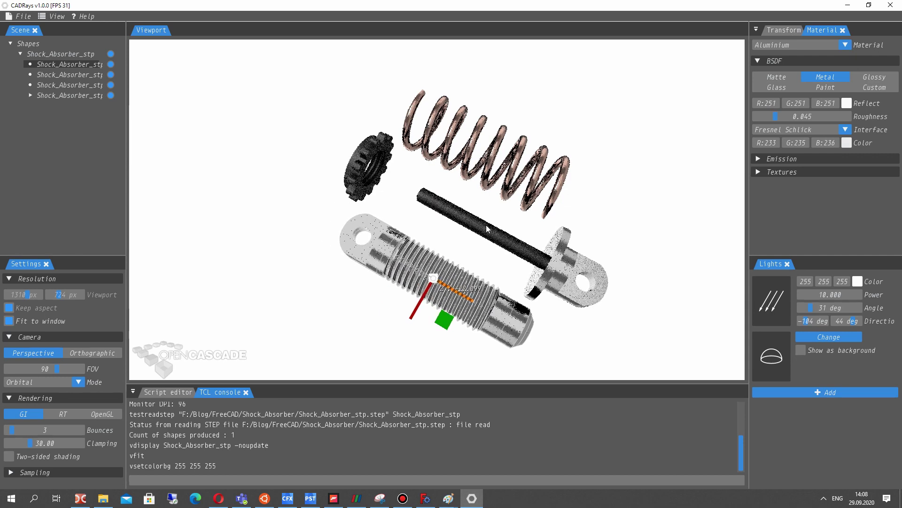
{"action": "mouse_move", "coordinate": [479, 299]}
{"action": "right_mouse_down"}
{"action": "mouse_move", "coordinate": [486, 210]}
{"action": "mouse_move", "coordinate": [613, 222]}
{"action": "mouse_move", "coordinate": [415, 122]}
{"action": "mouse_move", "coordinate": [378, 163]}
{"action": "right_mouse_up"}
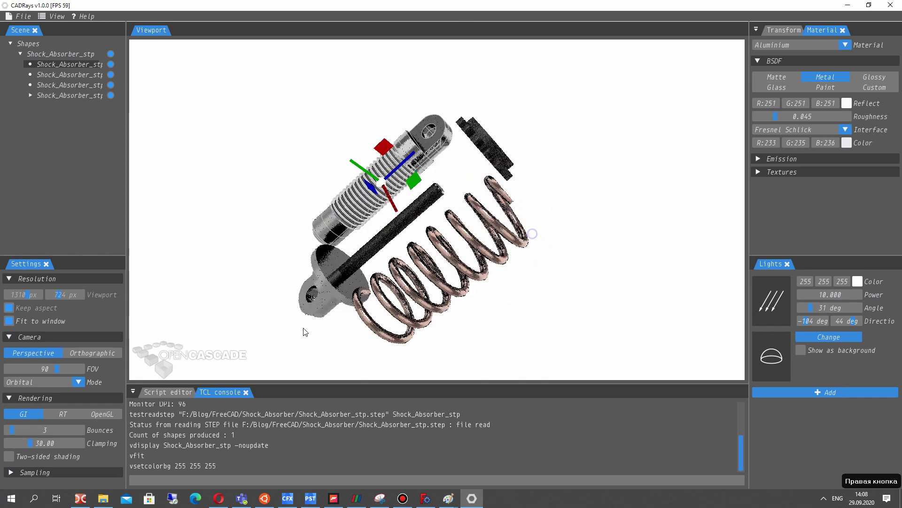
{"action": "right_click_drag", "start_coordinate": [512, 136], "coordinate": [488, 207]}
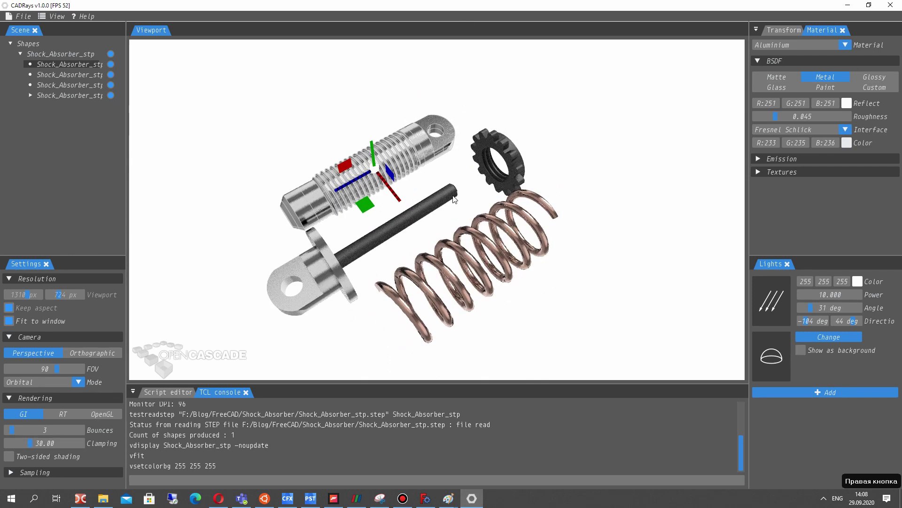
{"action": "scroll", "coordinate": [488, 207], "scroll_direction": "up", "scroll_amount": 3}
{"action": "middle_click_drag", "start_coordinate": [488, 207], "coordinate": [495, 164]}
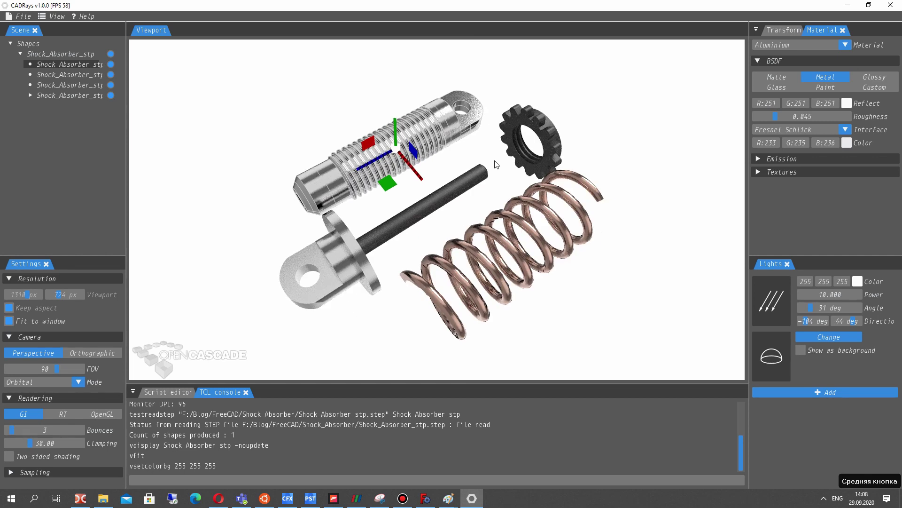
{"action": "left_click", "coordinate": [656, 171]}
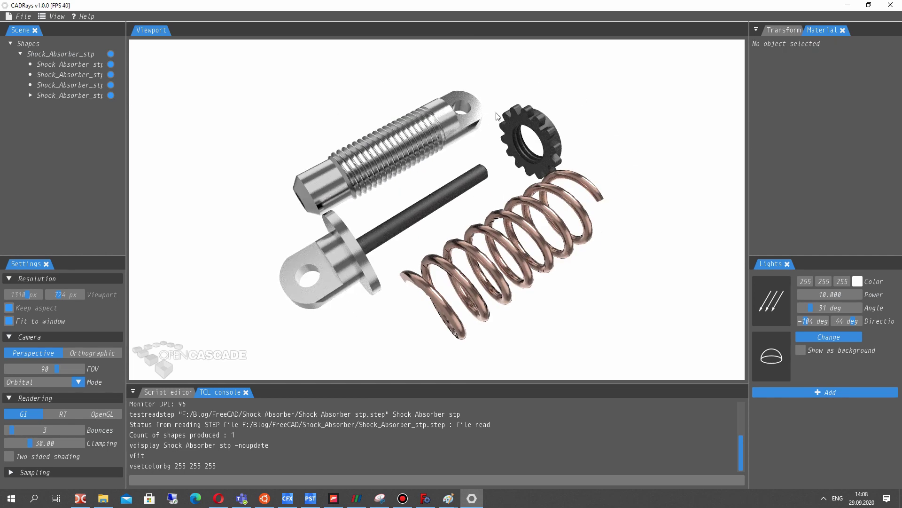
Drag the spring down-left along its axis and deselect it
{"action": "right_click_drag", "start_coordinate": [457, 146], "coordinate": [515, 228]}
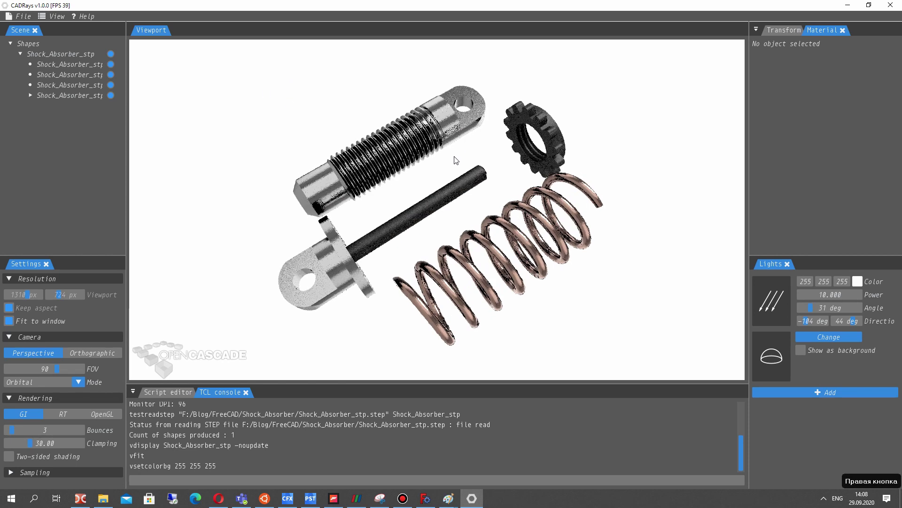
{"action": "left_click_drag", "start_coordinate": [486, 275], "coordinate": [473, 281]}
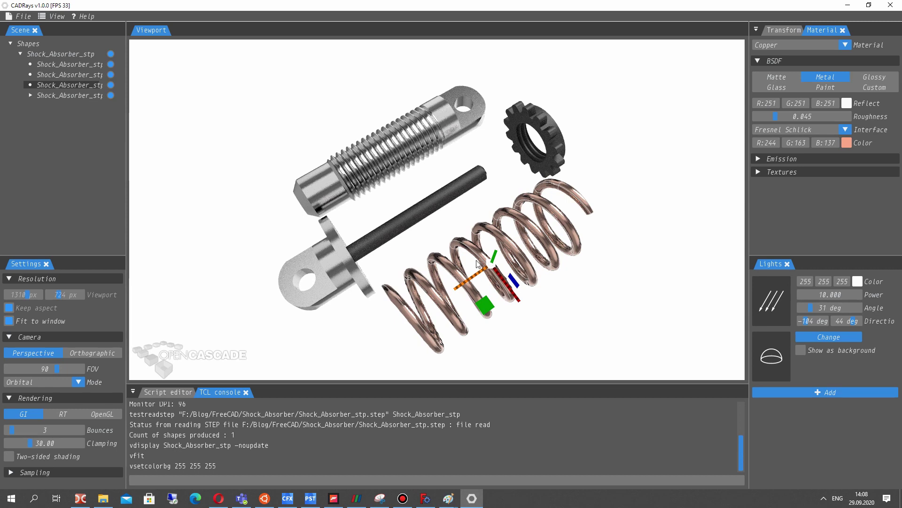
{"action": "left_click", "coordinate": [322, 99]}
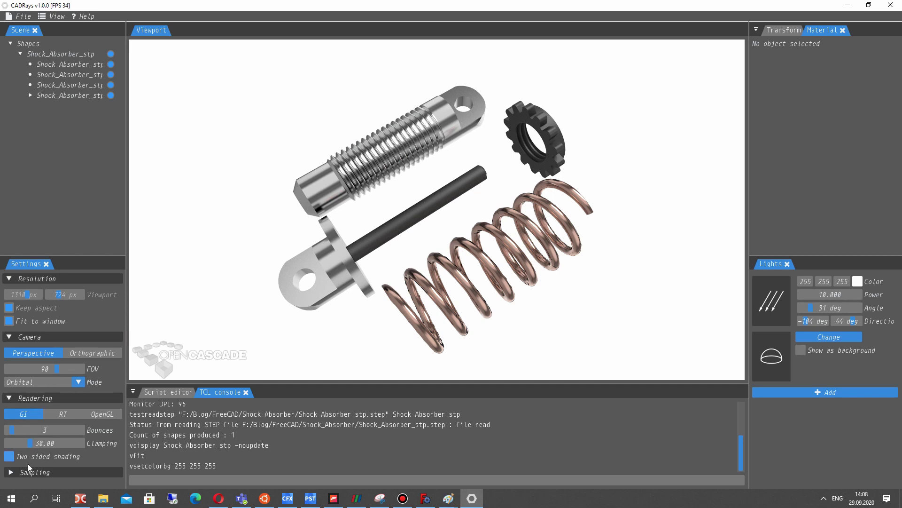
Start saving the rendered image via File > Save image, then cancel
{"action": "left_click", "coordinate": [20, 16]}
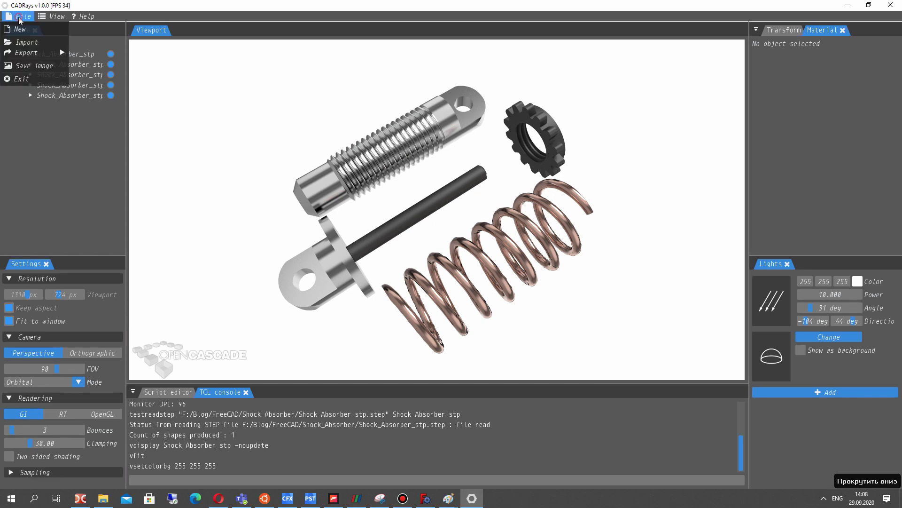
{"action": "left_click", "coordinate": [34, 65]}
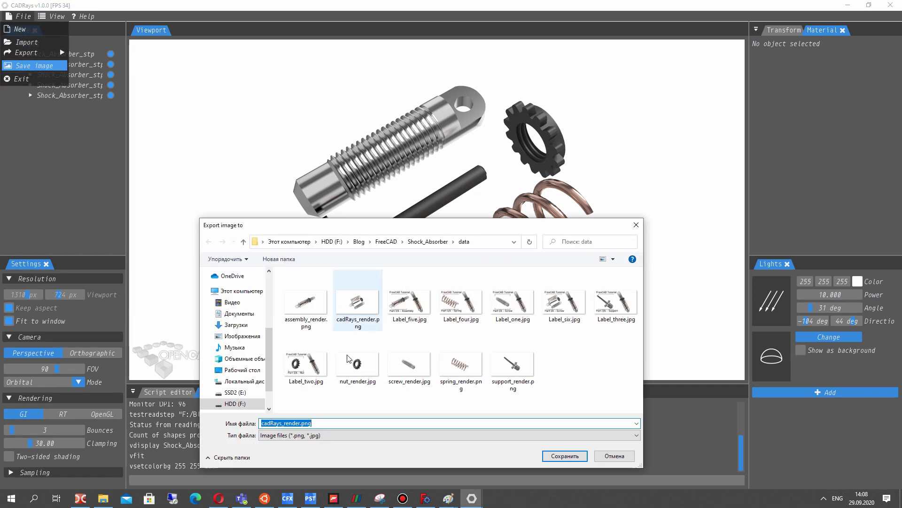
{"action": "left_click", "coordinate": [600, 456]}
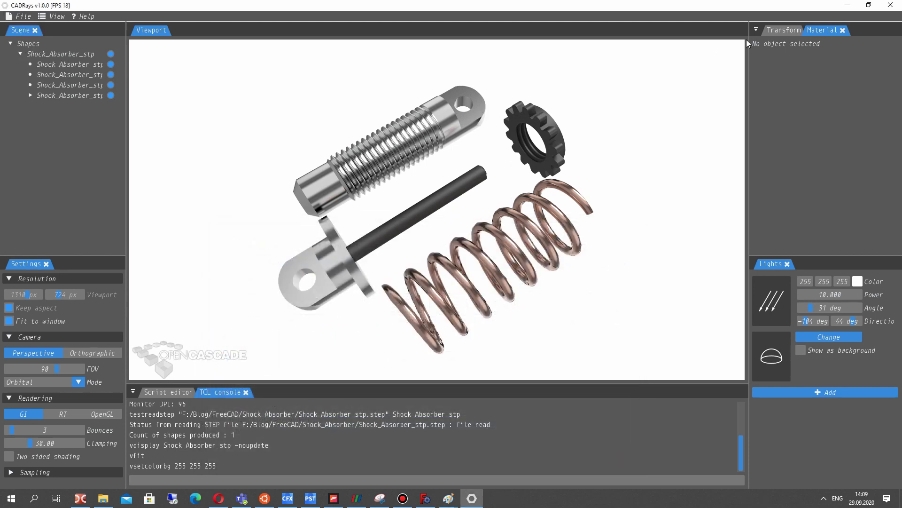
Give the gear a new material from the material preview library
{"action": "left_click", "coordinate": [553, 149]}
{"action": "left_click", "coordinate": [783, 30]}
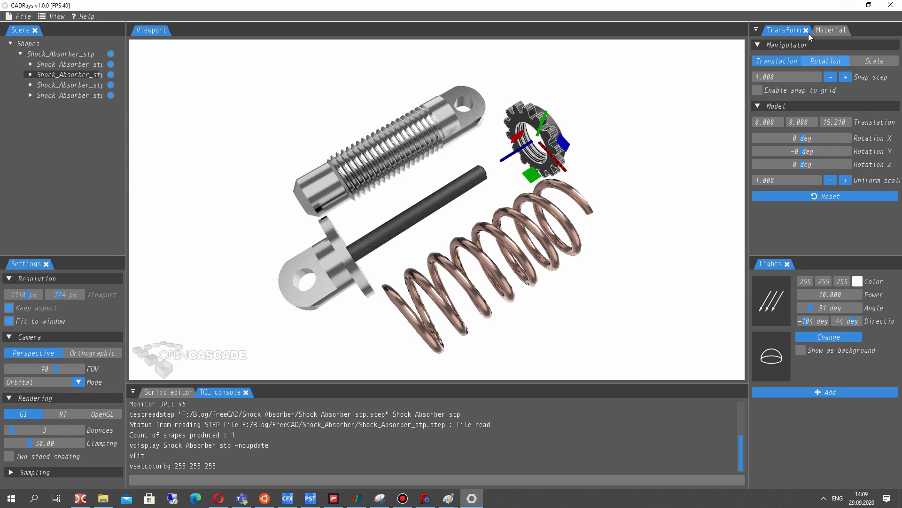
{"action": "left_click", "coordinate": [818, 31]}
{"action": "left_click", "coordinate": [806, 44]}
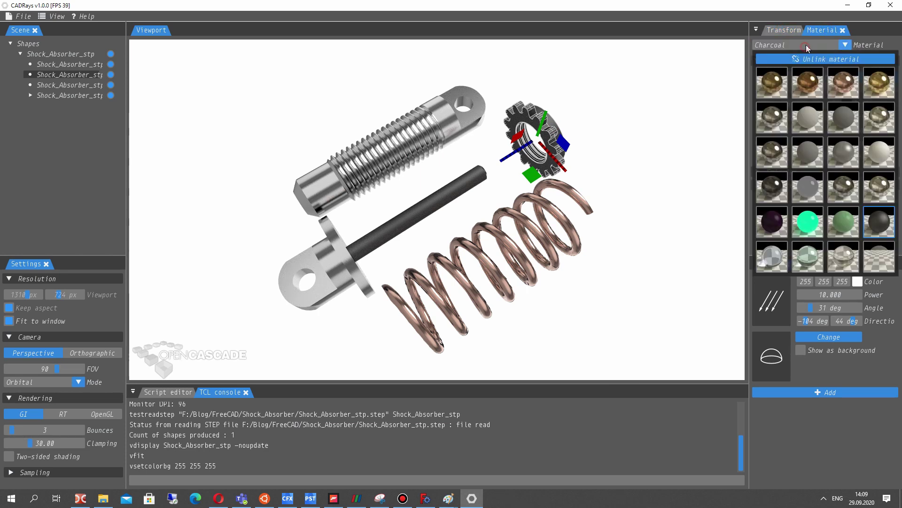
{"action": "left_click", "coordinate": [840, 249]}
{"action": "left_click", "coordinate": [575, 127]}
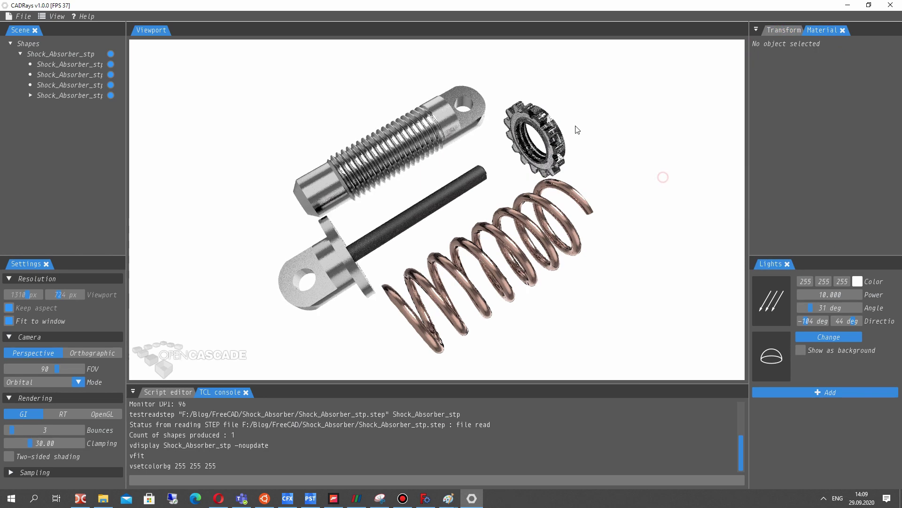
Try the Water material on the gear, then switch it to a darker material
{"action": "left_click", "coordinate": [536, 123]}
{"action": "left_click", "coordinate": [771, 46]}
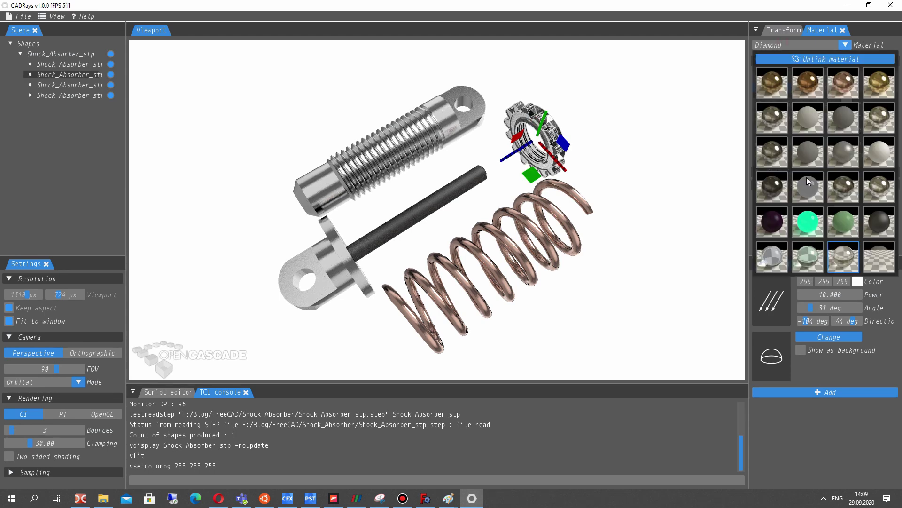
{"action": "left_click", "coordinate": [757, 252]}
{"action": "left_click", "coordinate": [655, 147]}
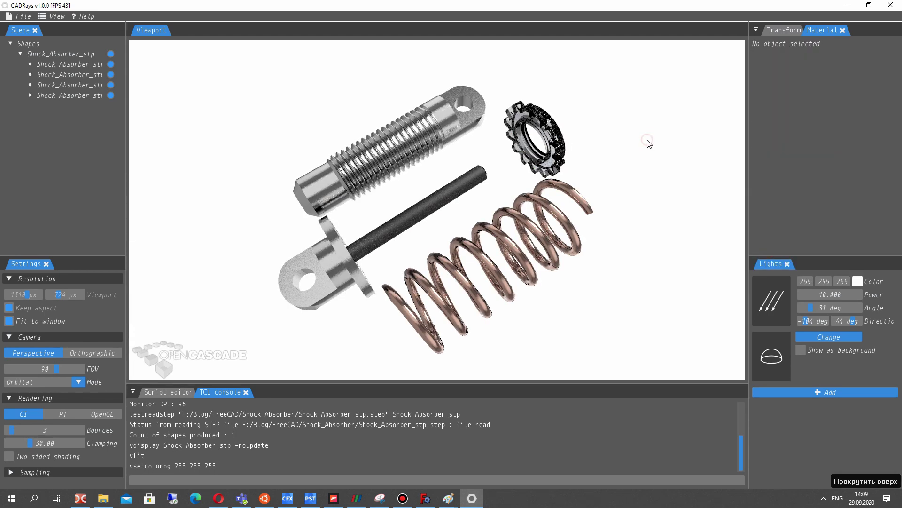
{"action": "left_click", "coordinate": [546, 126]}
{"action": "left_click", "coordinate": [774, 45]}
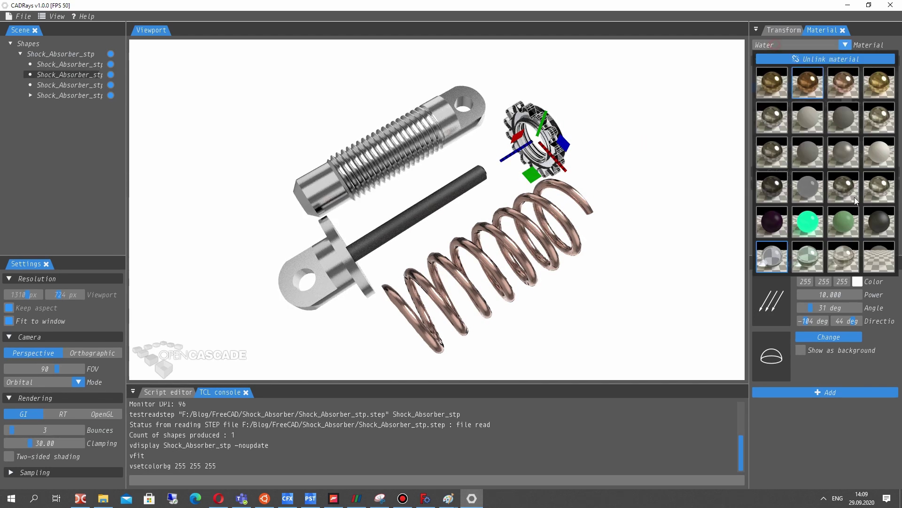
{"action": "left_click", "coordinate": [882, 233]}
{"action": "left_click", "coordinate": [698, 180]}
Apply a glass material to the threaded bolt
{"action": "left_click", "coordinate": [384, 159]}
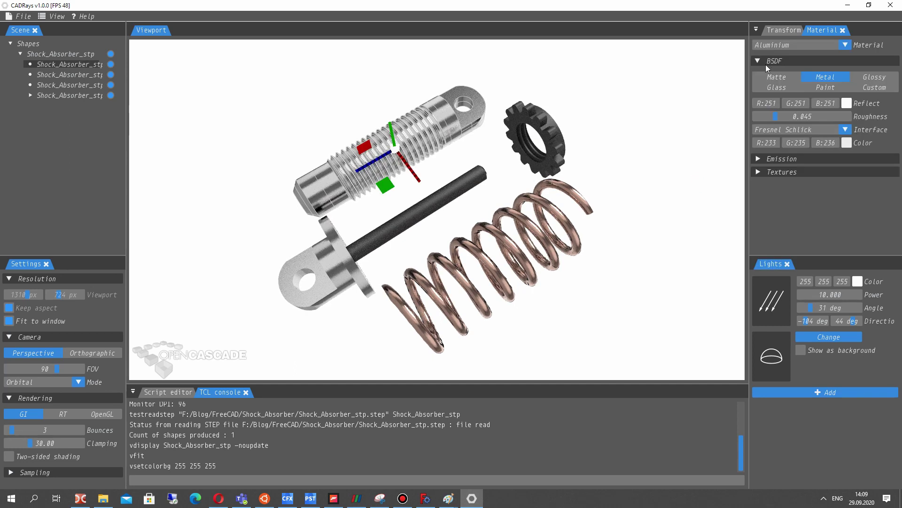
{"action": "left_click", "coordinate": [774, 46]}
{"action": "left_click", "coordinate": [791, 255]}
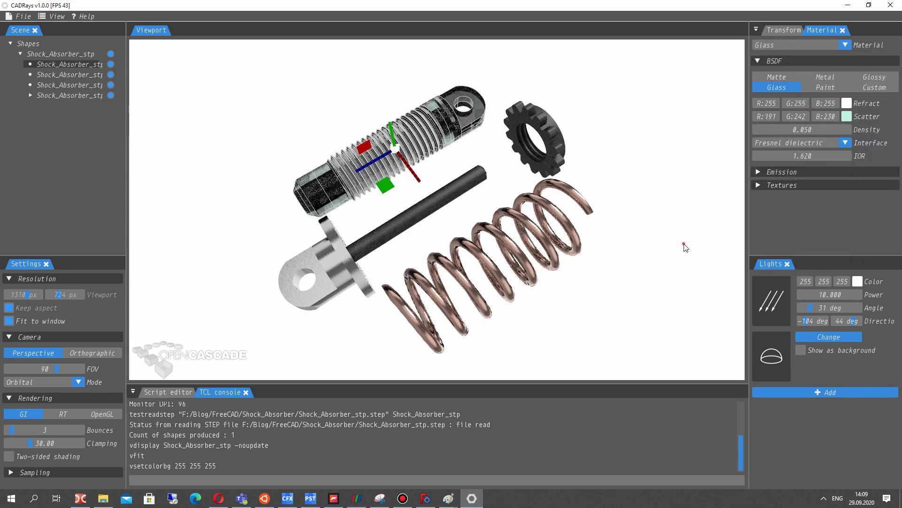
{"action": "left_click", "coordinate": [673, 246]}
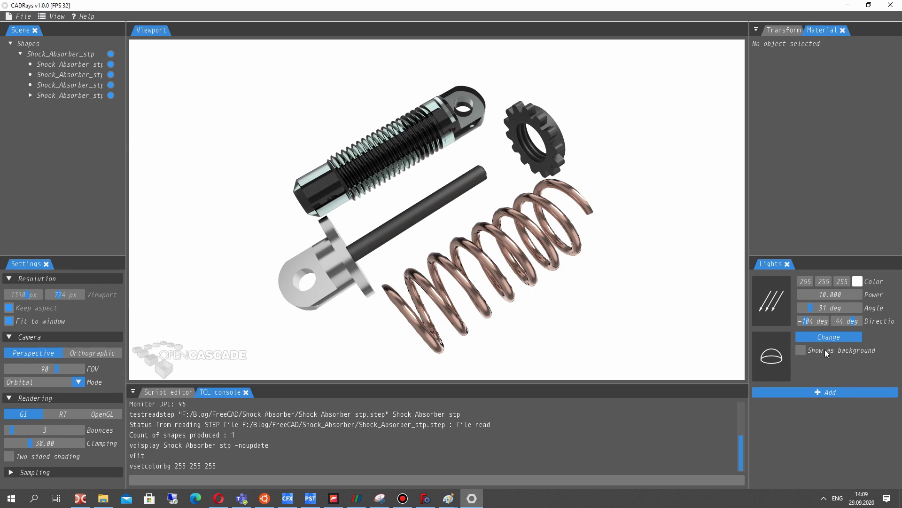
Load a Desktop image as environment lighting and show it behind the model
{"action": "left_click", "coordinate": [818, 336]}
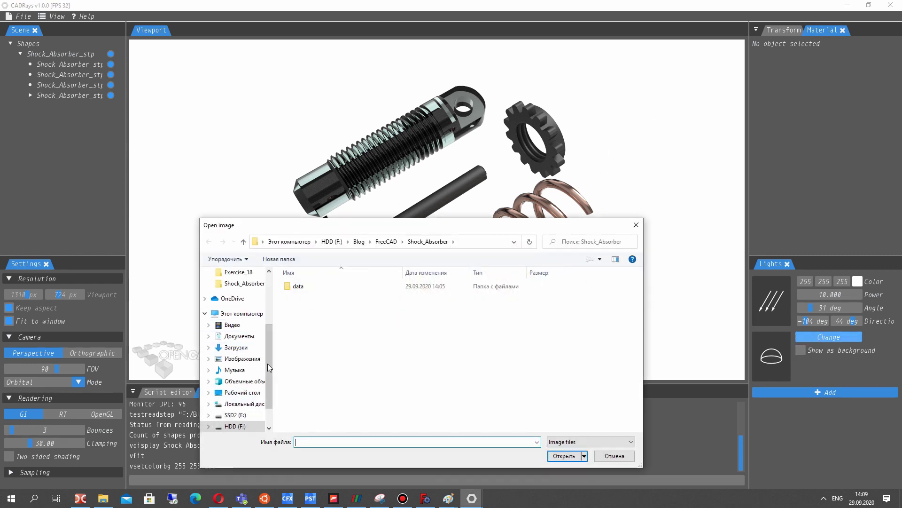
{"action": "scroll", "coordinate": [268, 363], "scroll_direction": "up", "scroll_amount": 3}
{"action": "left_click", "coordinate": [241, 291]}
{"action": "scroll", "coordinate": [388, 360], "scroll_direction": "down", "scroll_amount": 2}
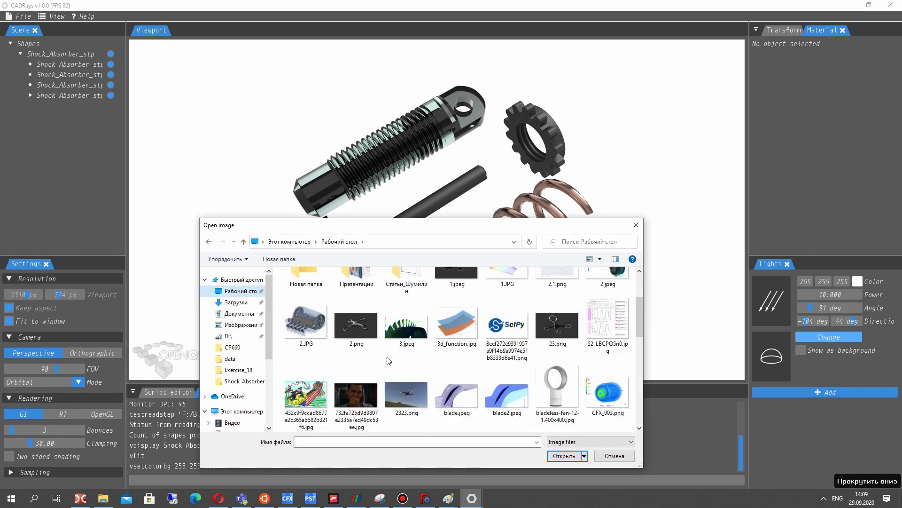
{"action": "scroll", "coordinate": [387, 361], "scroll_direction": "down", "scroll_amount": 3}
{"action": "double_click", "coordinate": [408, 332]}
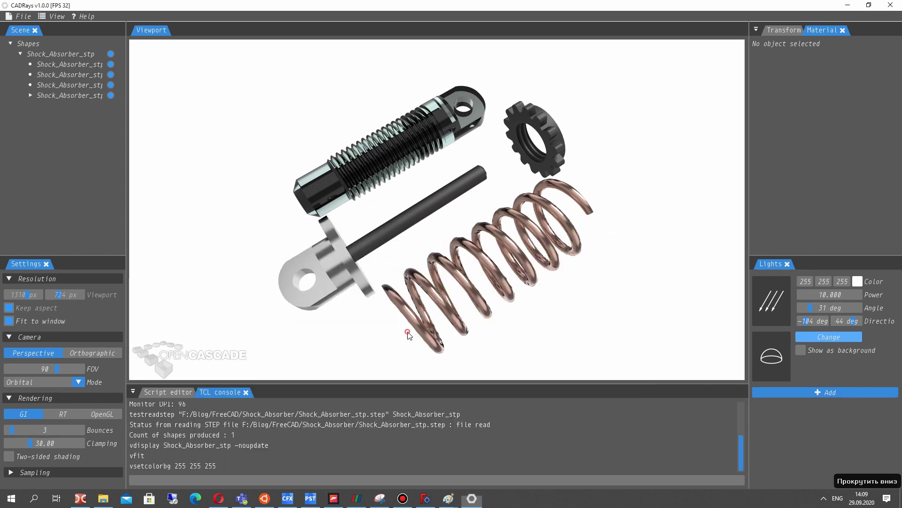
{"action": "left_click", "coordinate": [801, 348]}
{"action": "mouse_move", "coordinate": [600, 297]}
{"action": "right_mouse_down"}
{"action": "mouse_move", "coordinate": [278, 297]}
{"action": "mouse_move", "coordinate": [556, 279]}
{"action": "right_mouse_up"}
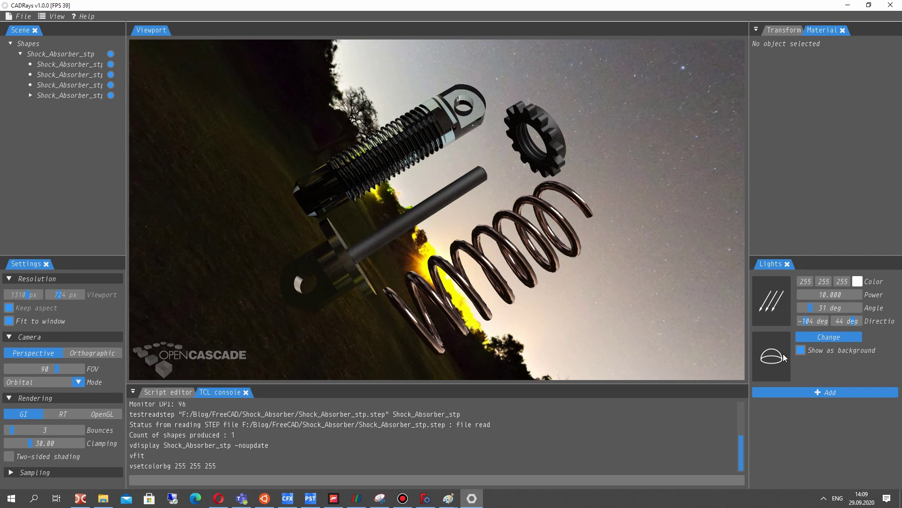
Switch the environment to hansaplatz.png, toggling the background image off and back on
{"action": "left_click", "coordinate": [828, 337]}
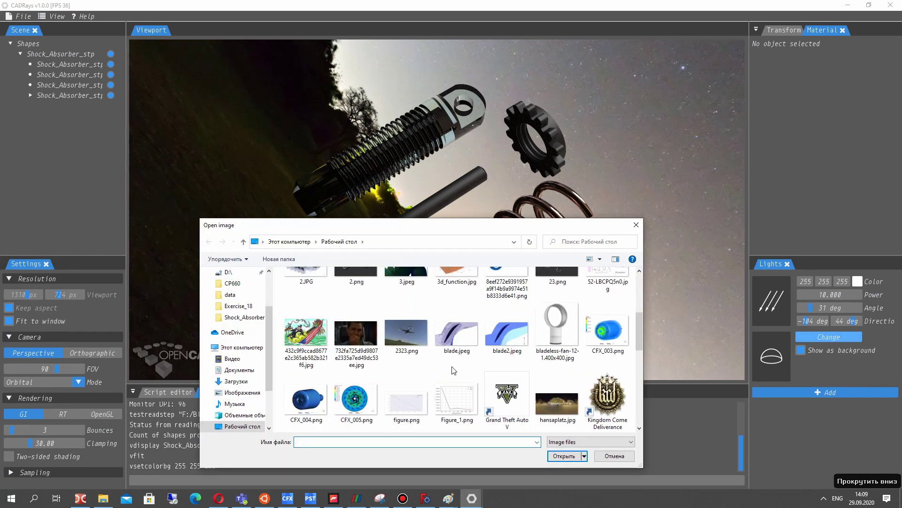
{"action": "double_click", "coordinate": [557, 402]}
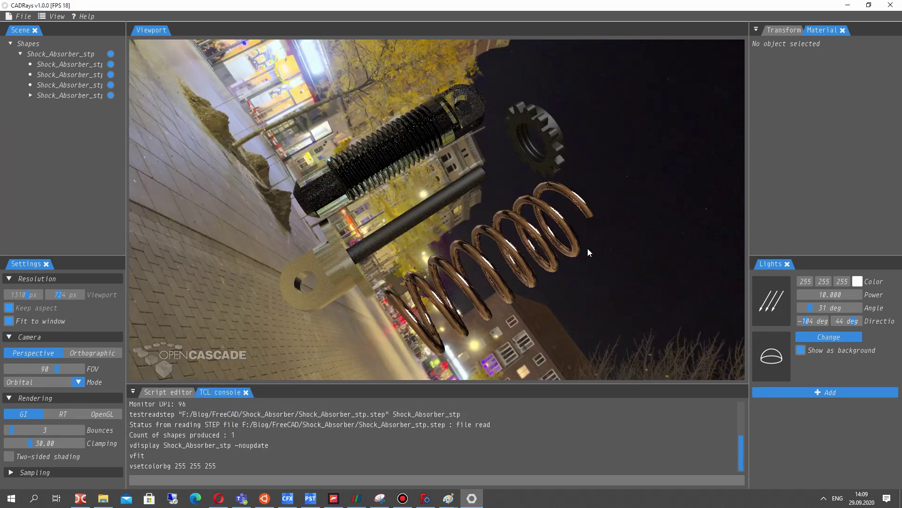
{"action": "mouse_move", "coordinate": [592, 244]}
{"action": "right_mouse_down"}
{"action": "mouse_move", "coordinate": [553, 277]}
{"action": "mouse_move", "coordinate": [345, 197]}
{"action": "right_mouse_up"}
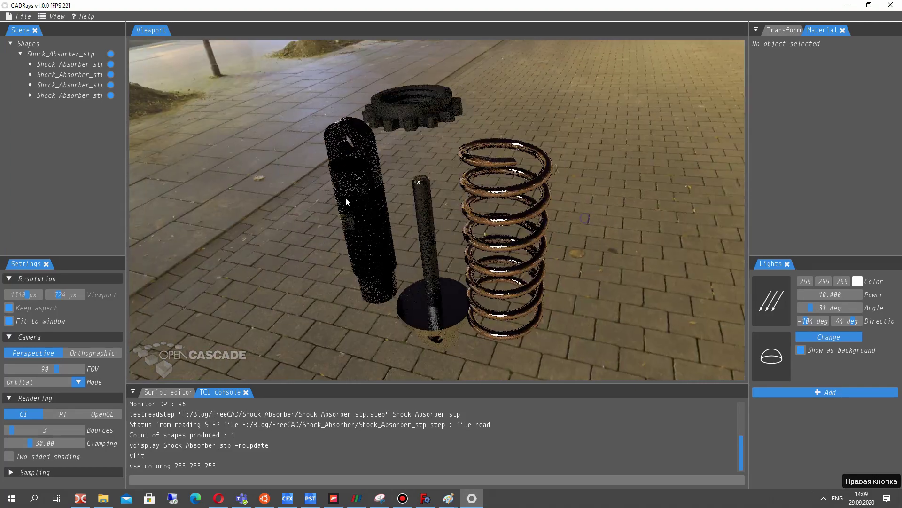
{"action": "scroll", "coordinate": [397, 178], "scroll_direction": "down", "scroll_amount": 3}
{"action": "scroll", "coordinate": [412, 188], "scroll_direction": "down", "scroll_amount": 2}
{"action": "scroll", "coordinate": [412, 195], "scroll_direction": "up", "scroll_amount": 3}
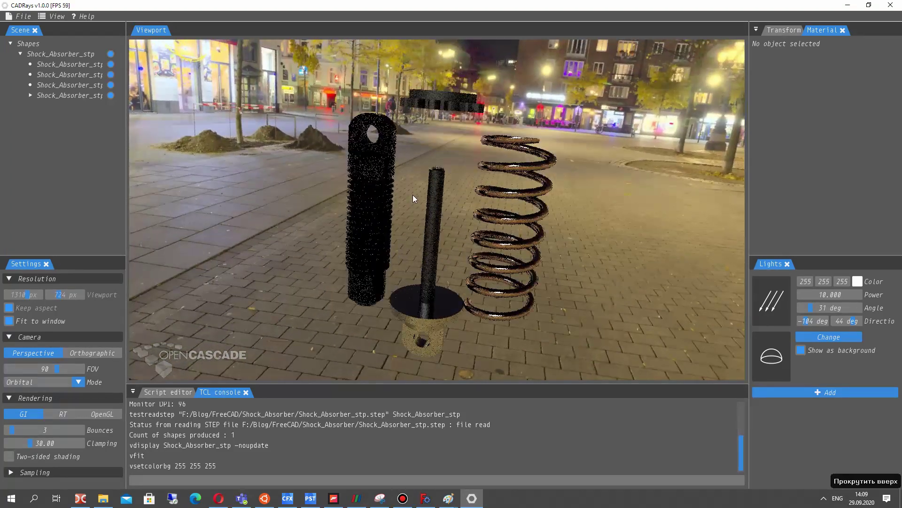
{"action": "scroll", "coordinate": [437, 211], "scroll_direction": "up", "scroll_amount": 1}
{"action": "left_click", "coordinate": [802, 350]}
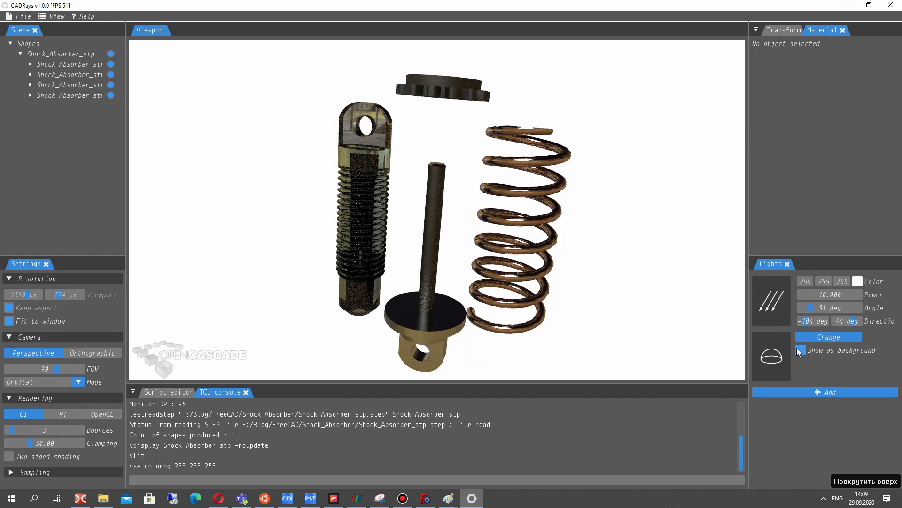
{"action": "scroll", "coordinate": [507, 183], "scroll_direction": "down", "scroll_amount": 2}
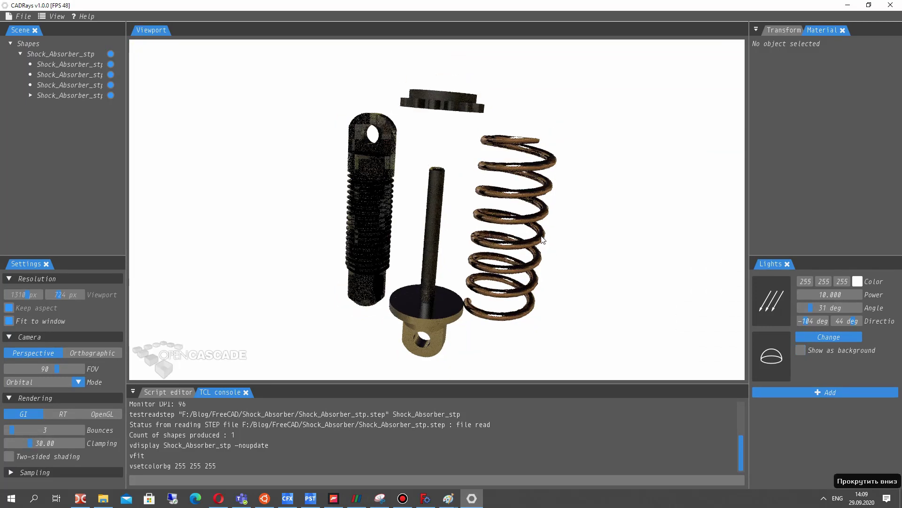
{"action": "left_click", "coordinate": [801, 349]}
Load the brushed steel texture image as the environment
{"action": "left_click", "coordinate": [823, 336]}
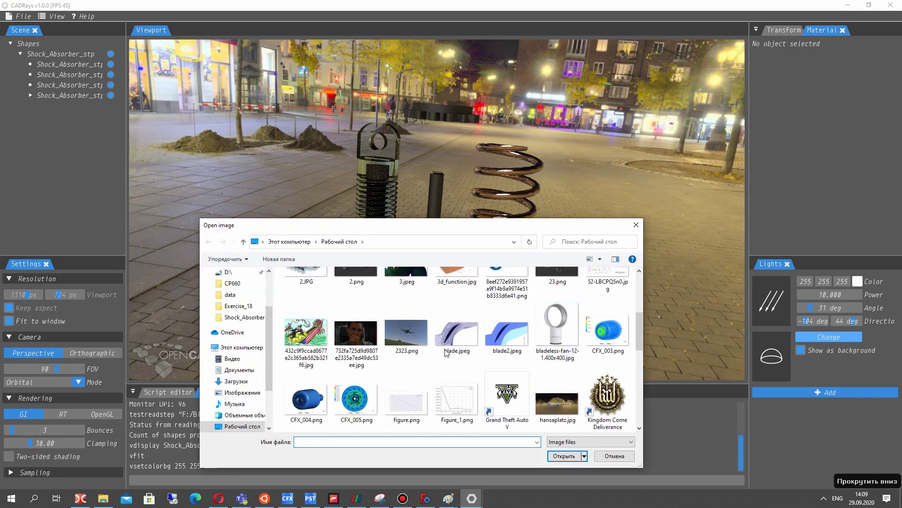
{"action": "scroll", "coordinate": [446, 353], "scroll_direction": "down", "scroll_amount": 3}
{"action": "scroll", "coordinate": [423, 360], "scroll_direction": "down", "scroll_amount": 3}
{"action": "left_click", "coordinate": [350, 385]}
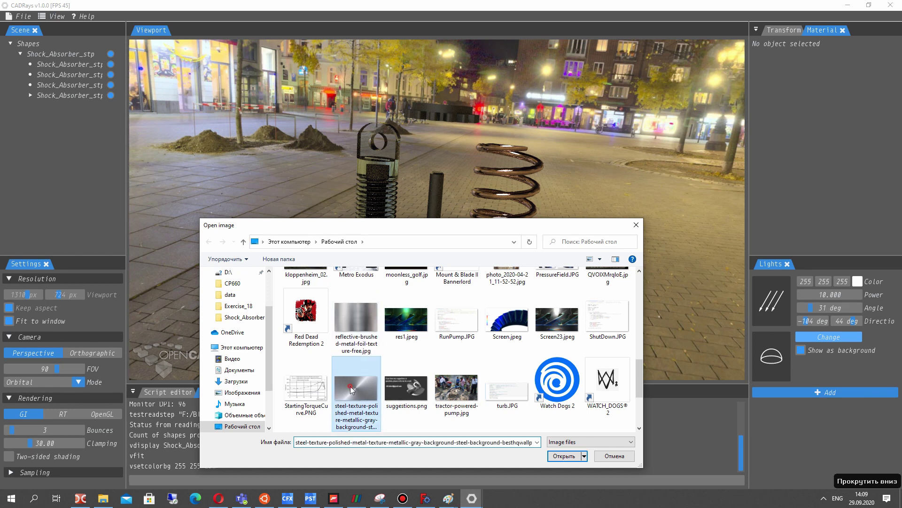
{"action": "double_click", "coordinate": [351, 385]}
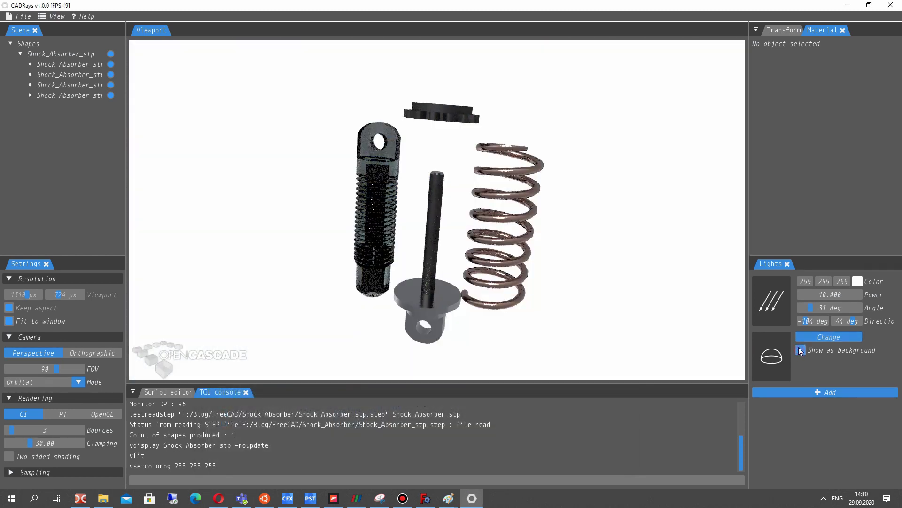
Hide the background image for a white backdrop and raise the light angle to 44 degrees
{"action": "left_click", "coordinate": [800, 350]}
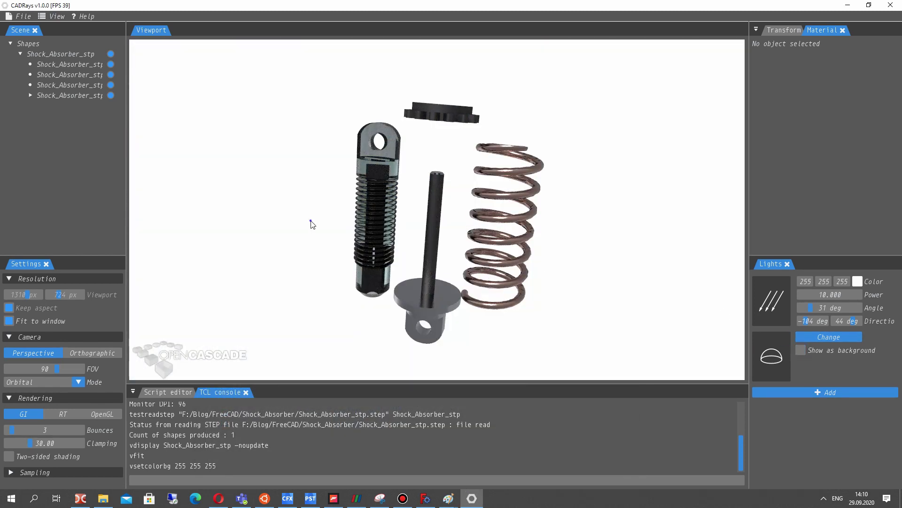
{"action": "right_click_drag", "start_coordinate": [311, 224], "coordinate": [477, 230]}
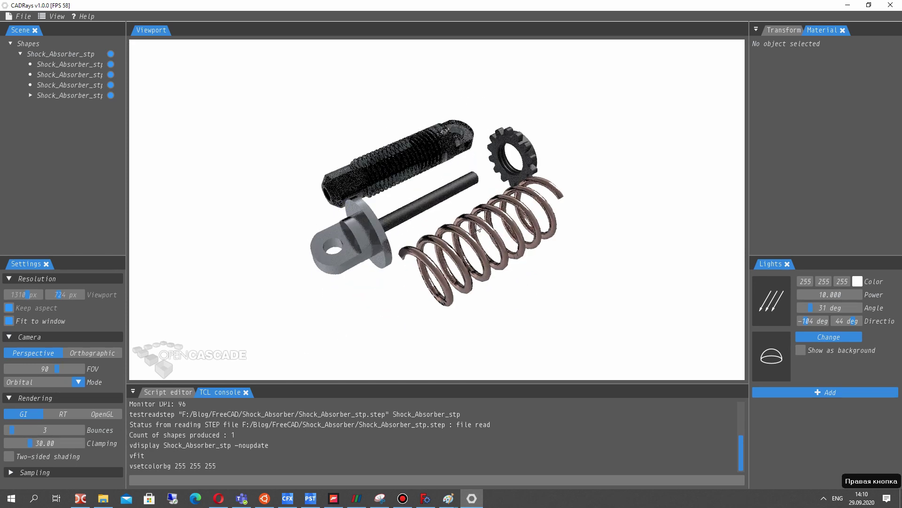
{"action": "scroll", "coordinate": [478, 229], "scroll_direction": "down", "scroll_amount": 2}
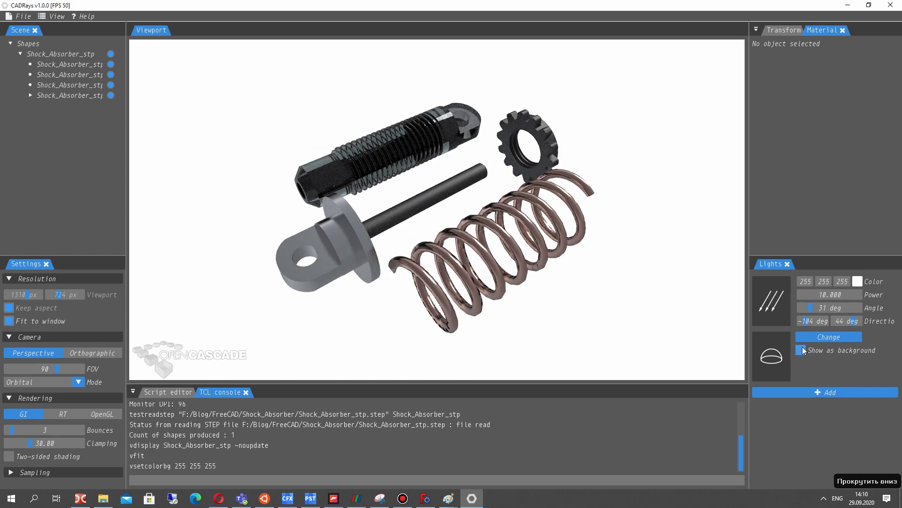
{"action": "left_click", "coordinate": [803, 348]}
{"action": "left_click", "coordinate": [802, 348]}
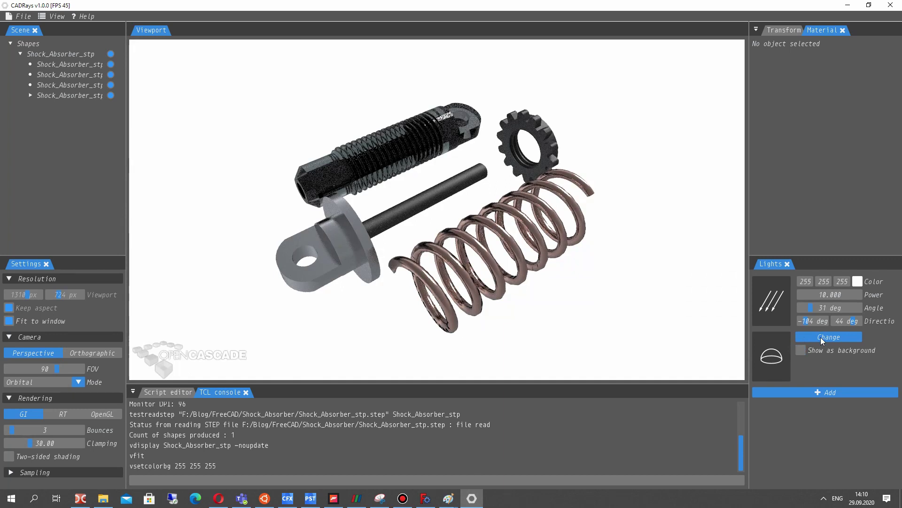
{"action": "left_click_drag", "start_coordinate": [813, 308], "coordinate": [815, 311]}
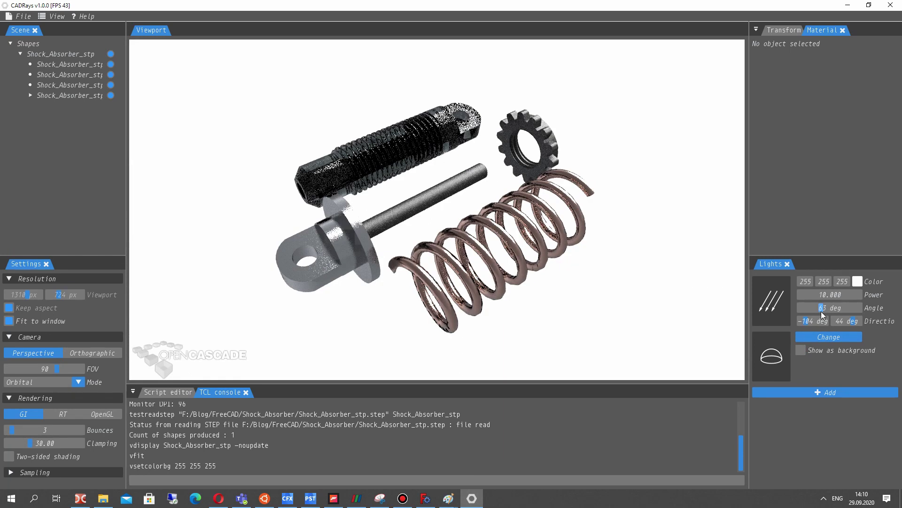
Give the threaded screw body the Aluminium preset material, then deselect it
{"action": "left_click", "coordinate": [395, 152]}
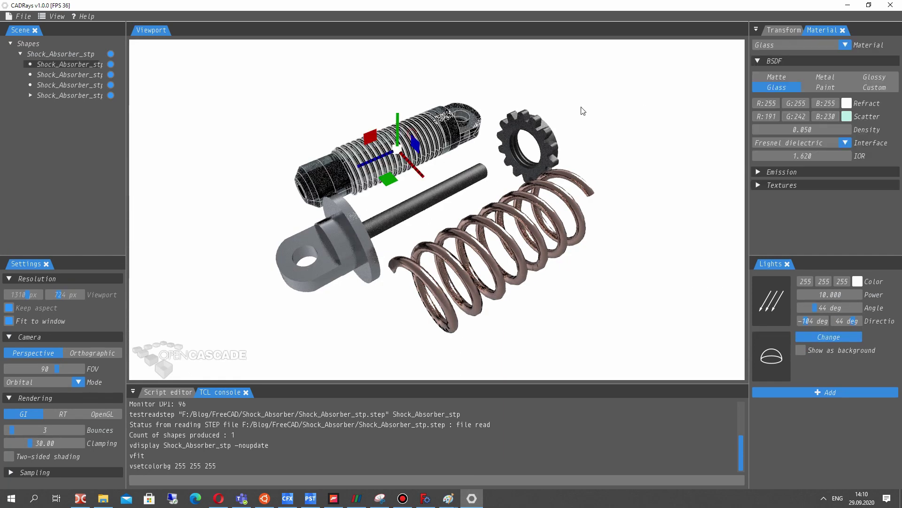
{"action": "left_click", "coordinate": [822, 30]}
{"action": "left_click", "coordinate": [804, 45]}
{"action": "left_click", "coordinate": [880, 187]}
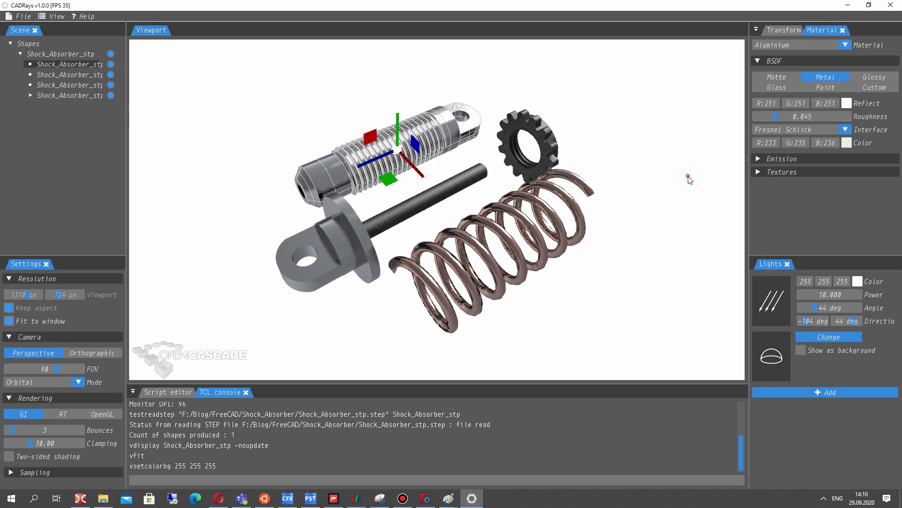
{"action": "left_click", "coordinate": [689, 179]}
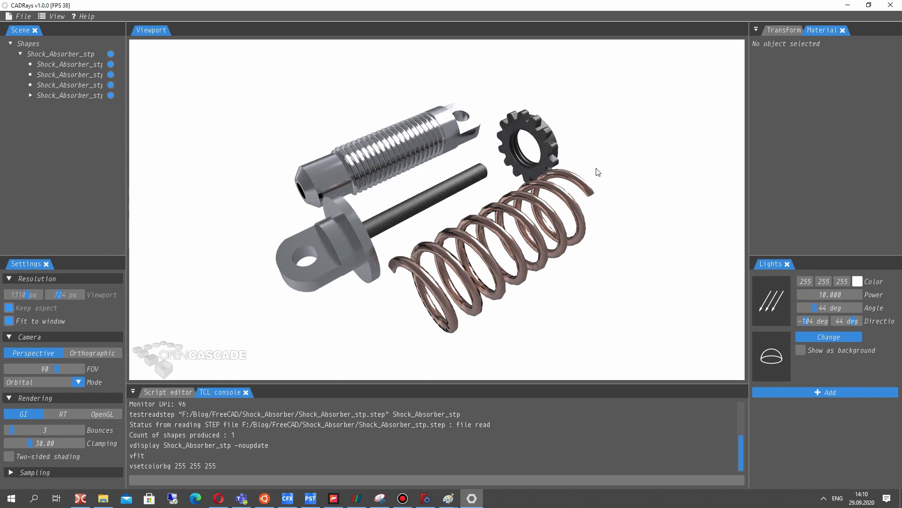
{"action": "right_click_drag", "start_coordinate": [596, 171], "coordinate": [444, 102]}
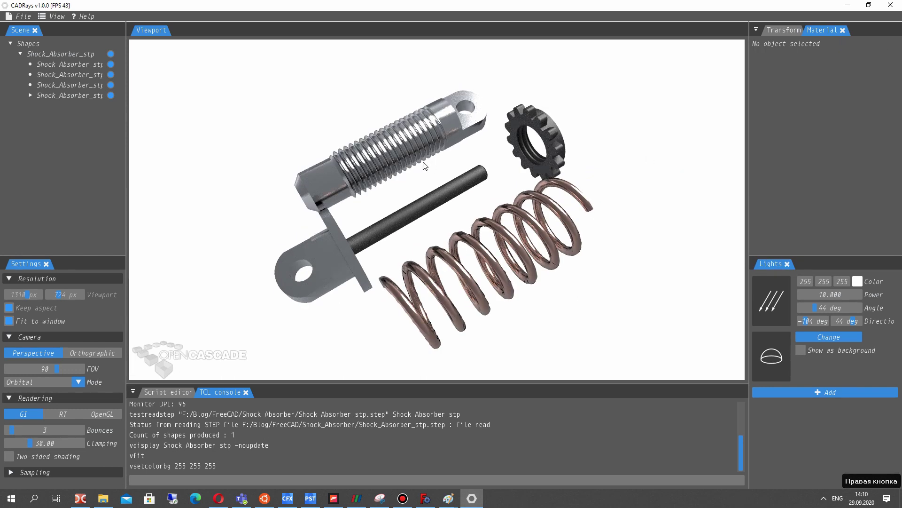